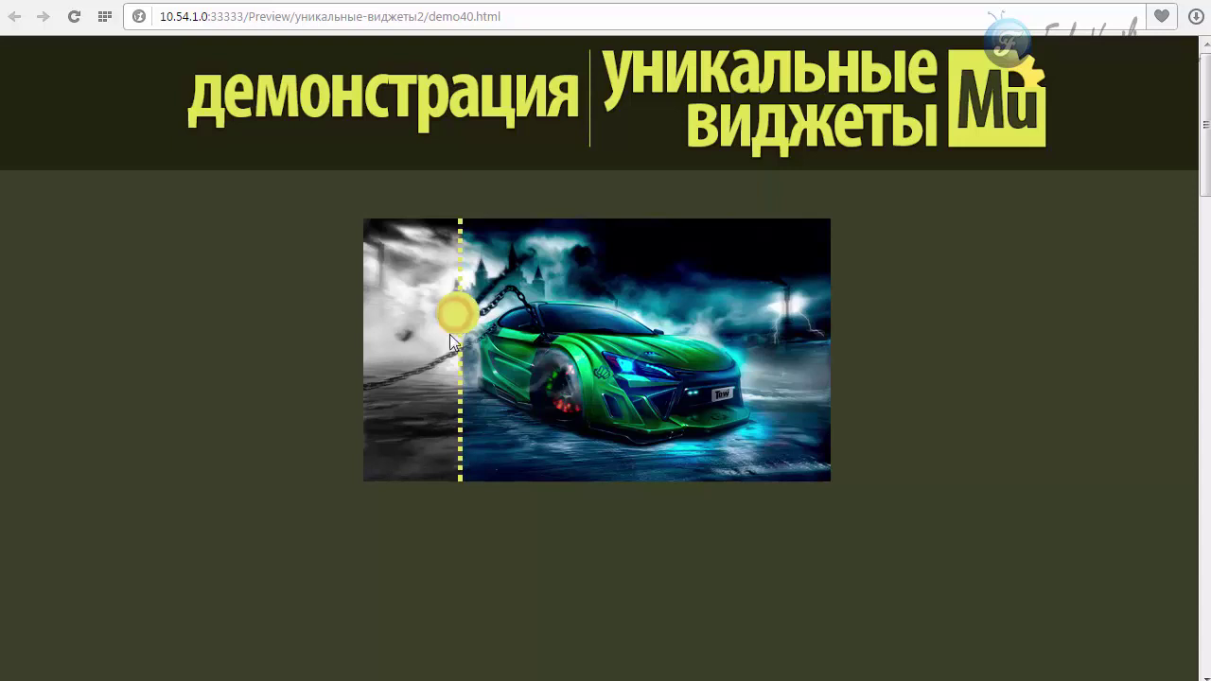
# Step: Try out the before/after slider on the car image by moving its handle across and along the dividing line
pyautogui.moveTo(456, 320); pyautogui.dragTo(464, 242)
pyautogui.moveTo(548, 230); pyautogui.dragTo(734, 267)
pyautogui.moveTo(600, 275); pyautogui.dragTo(581, 428)
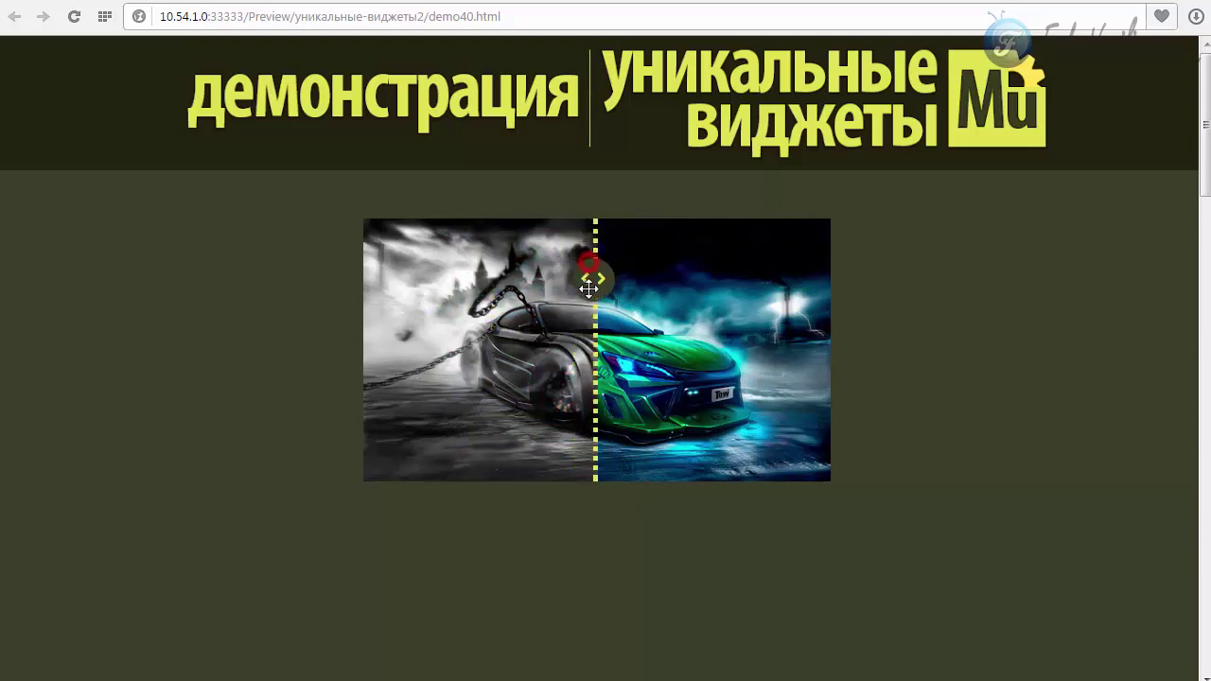
pyautogui.moveTo(590, 314); pyautogui.dragTo(652, 353)
pyautogui.moveTo(672, 308); pyautogui.dragTo(667, 451)
pyautogui.moveTo(670, 353); pyautogui.dragTo(478, 423)
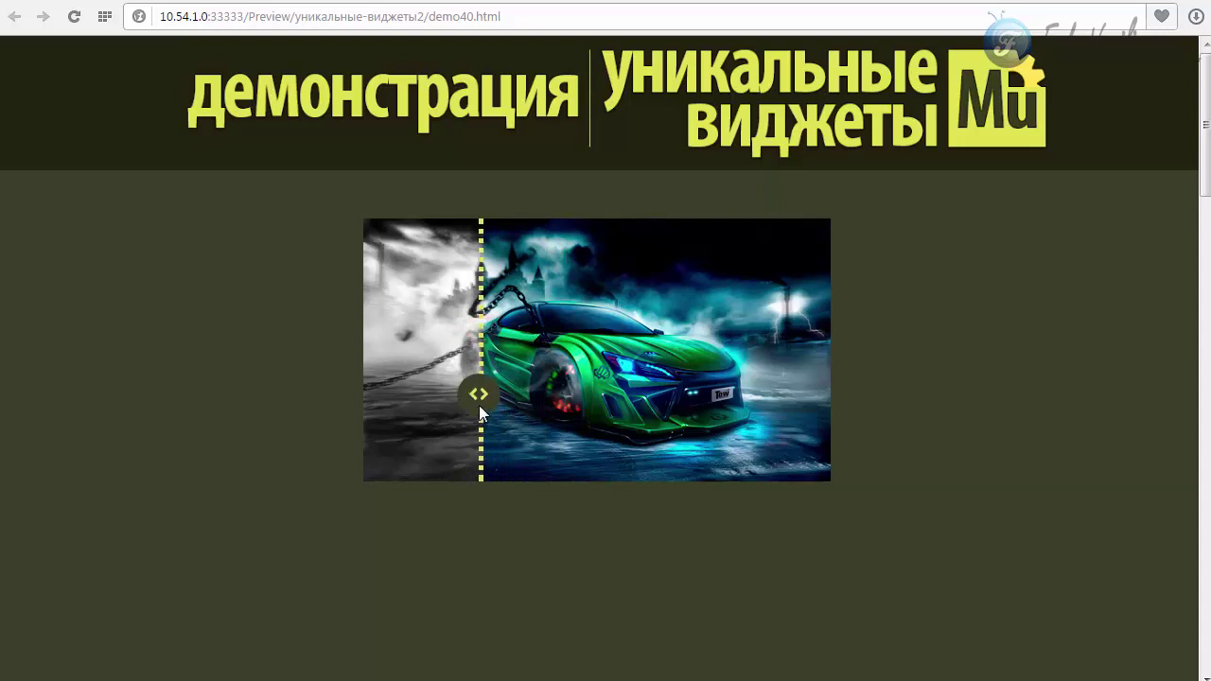
pyautogui.moveTo(474, 273); pyautogui.dragTo(801, 326)
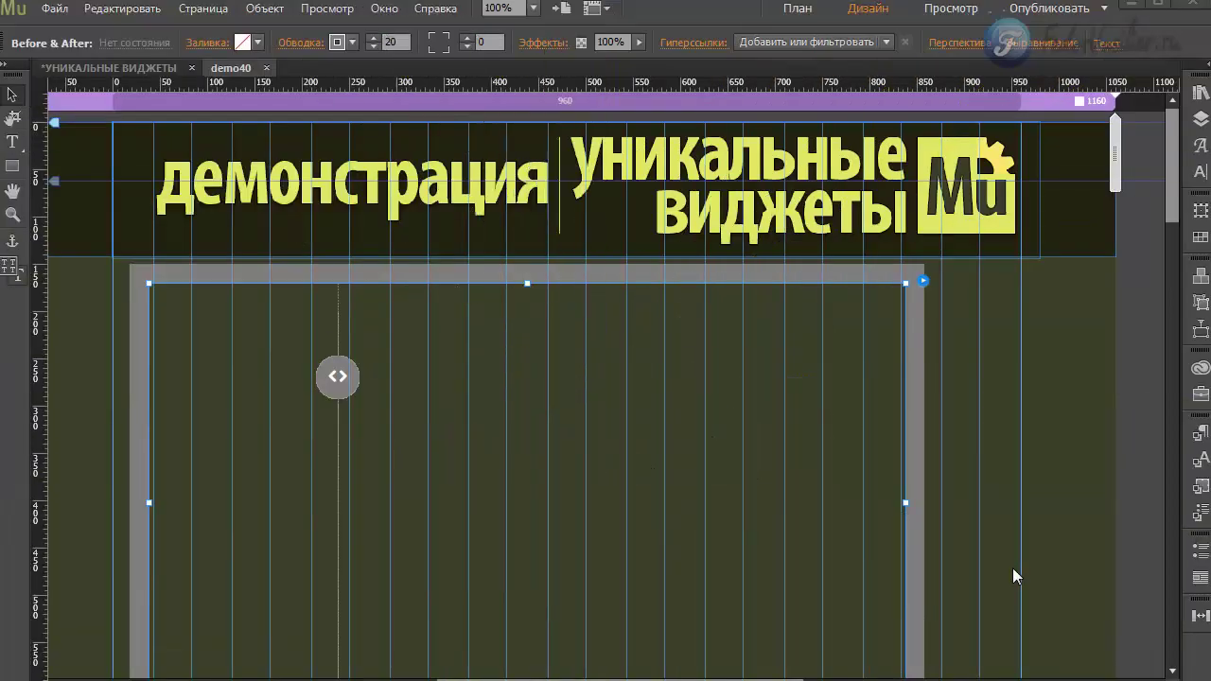
# Step: Remove the stroke around the Before & After widget by setting its colour to none
pyautogui.click(535, 322)
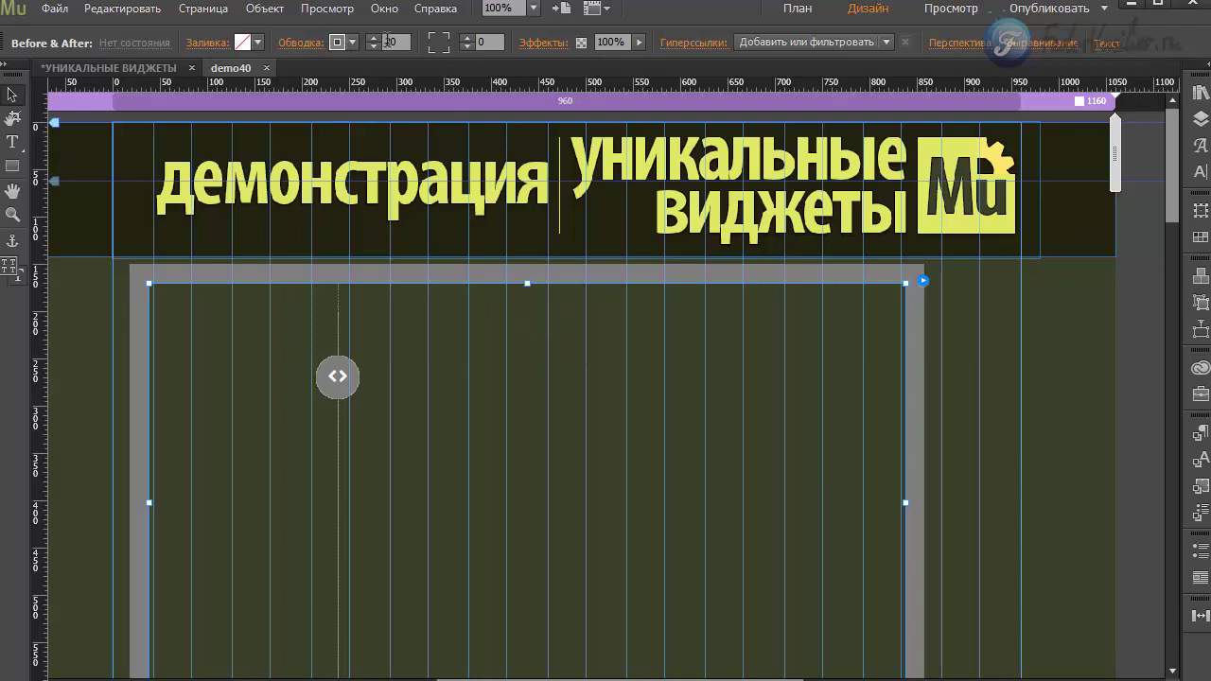
pyautogui.click(337, 42)
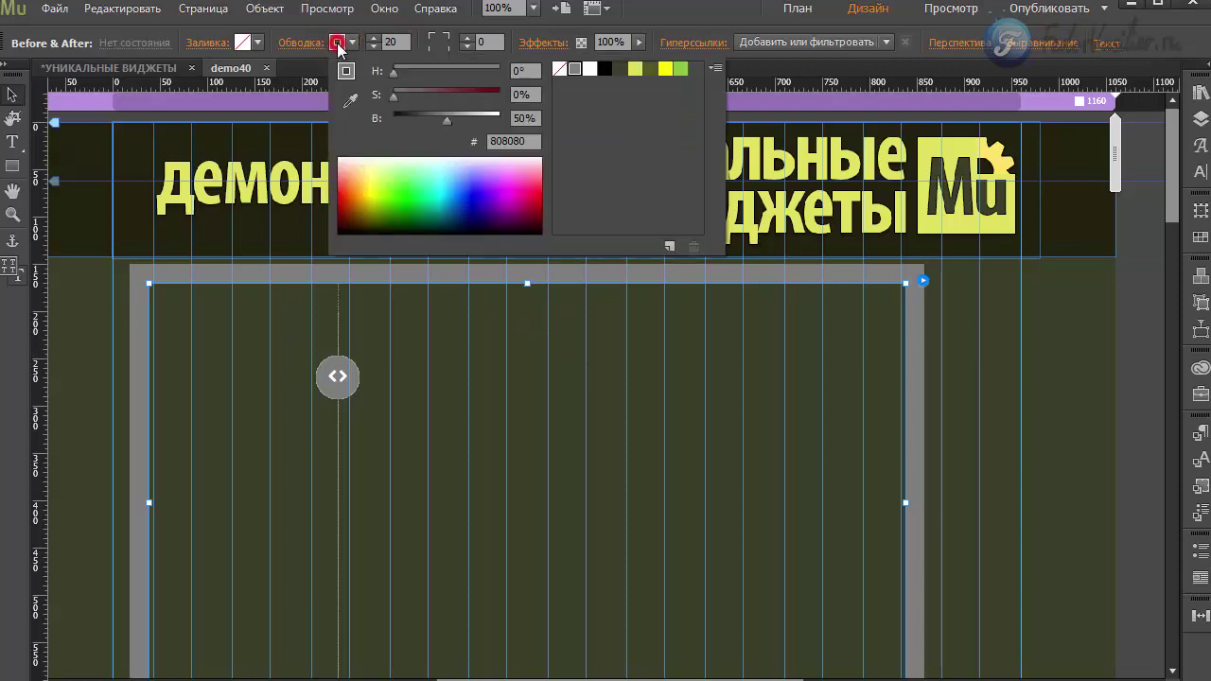
pyautogui.click(559, 69)
pyautogui.click(273, 316)
# Step: Assign 760044778.jpg as Image 1 and 0044778.jpg as Image 2 in the Before & After widget's options
pyautogui.hscroll(3, 274, 316)
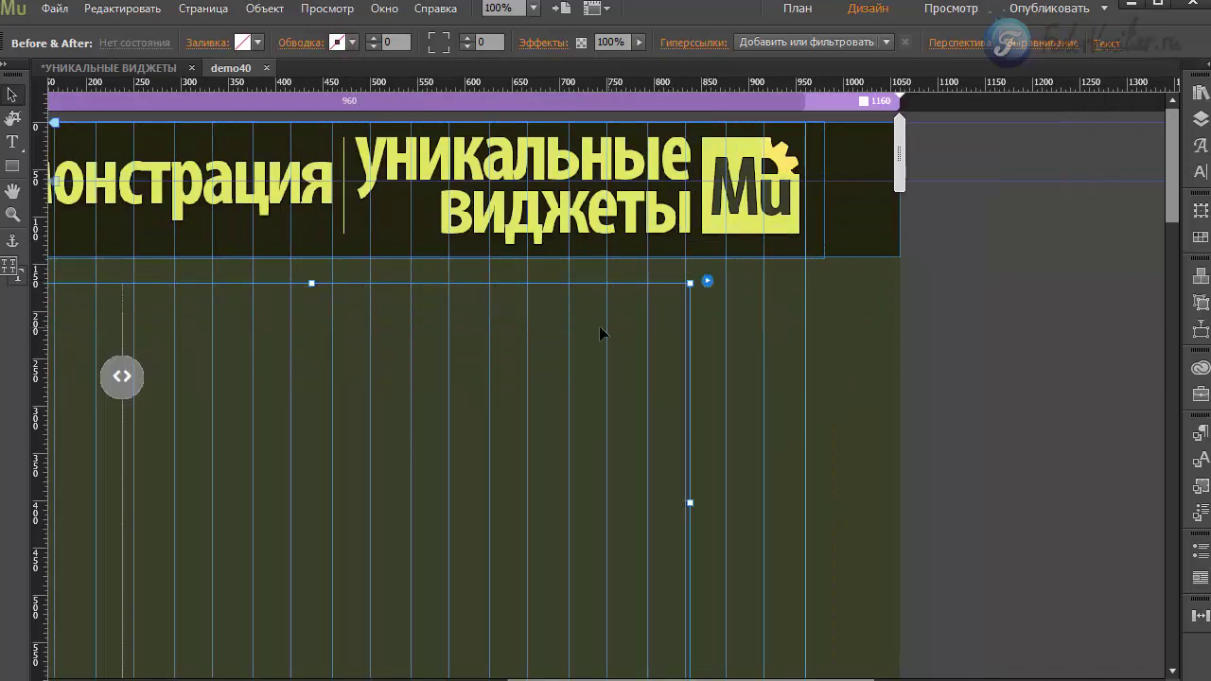
pyautogui.click(708, 282)
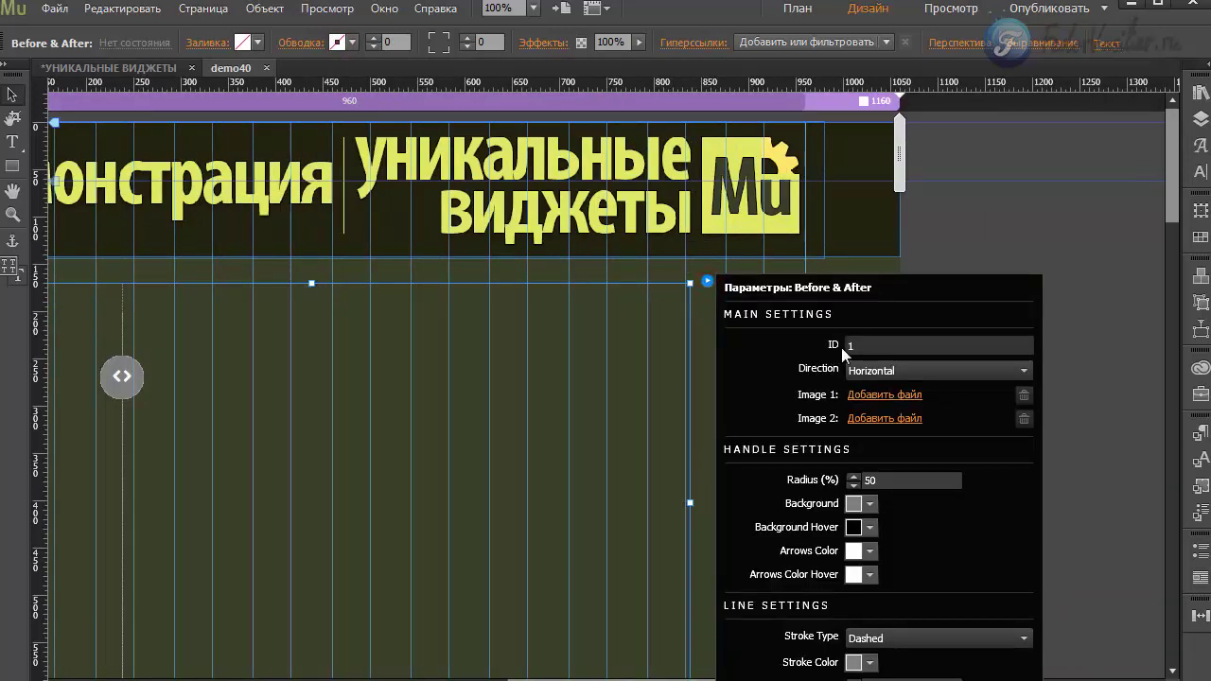
pyautogui.click(872, 348)
pyautogui.click(880, 372)
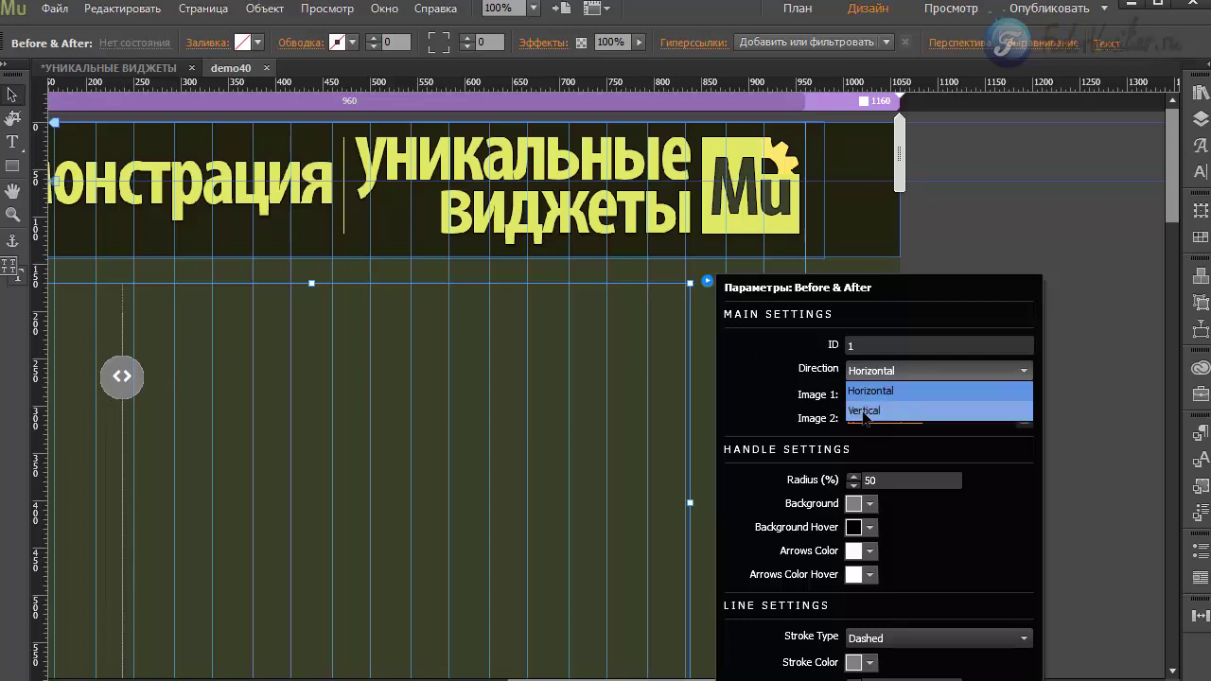
pyautogui.click(764, 354)
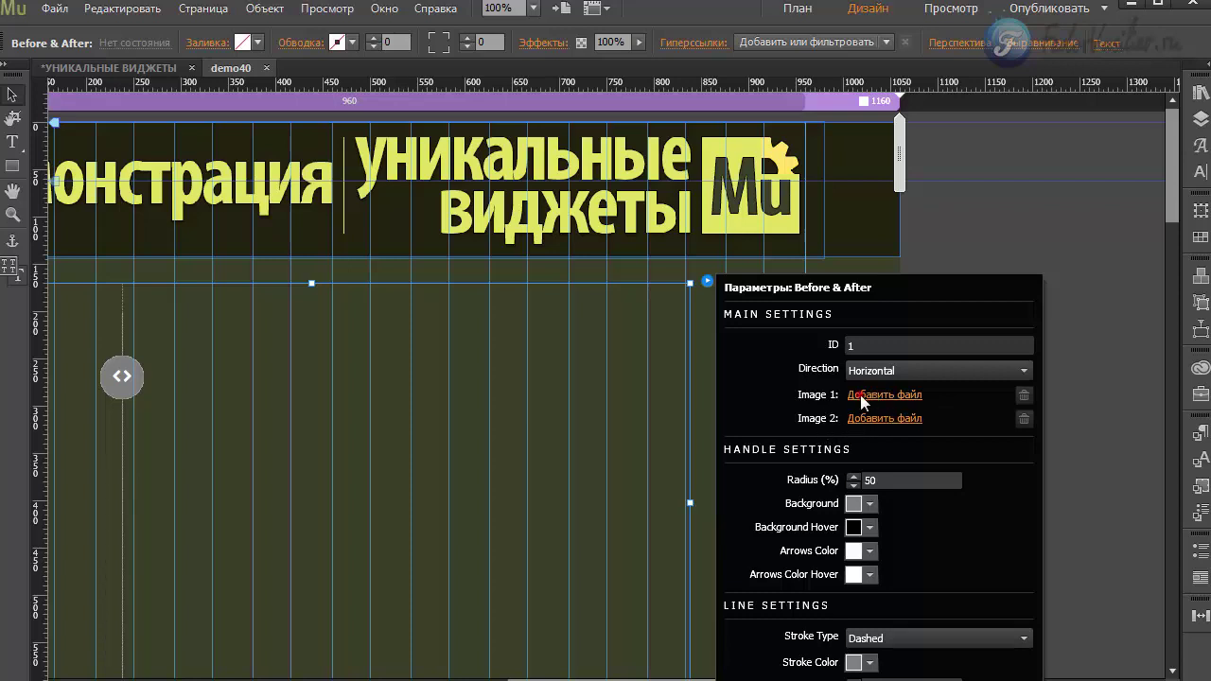
pyautogui.click(860, 394)
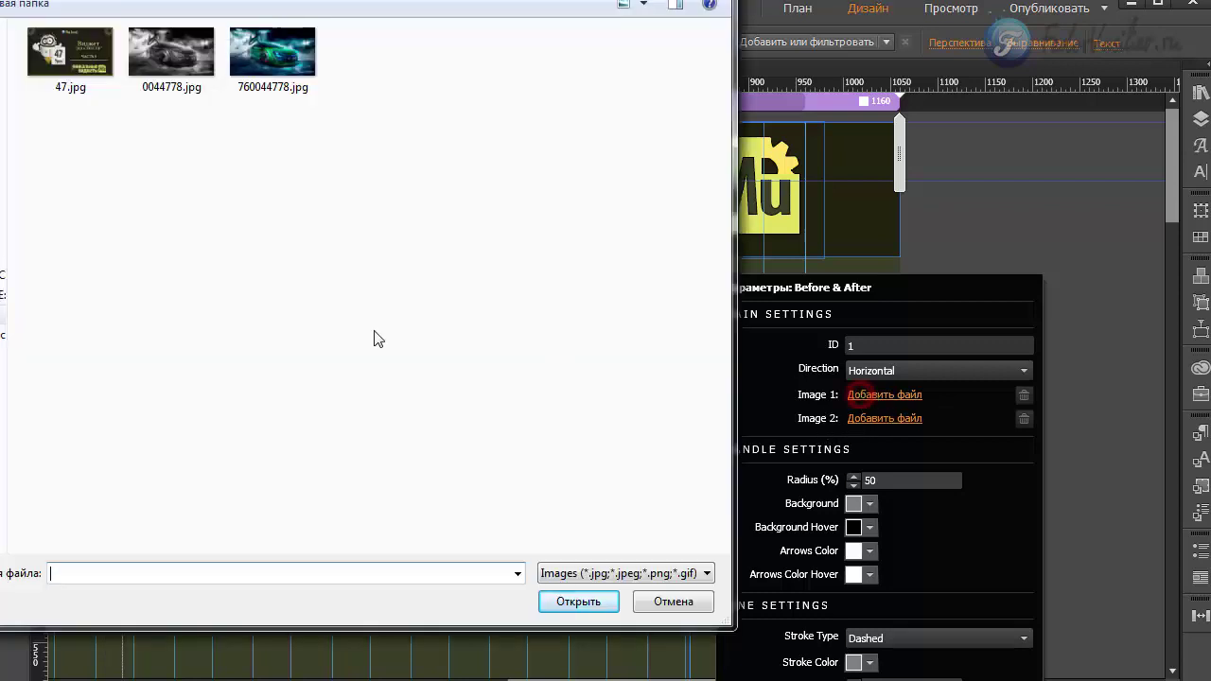
pyautogui.doubleClick(274, 78)
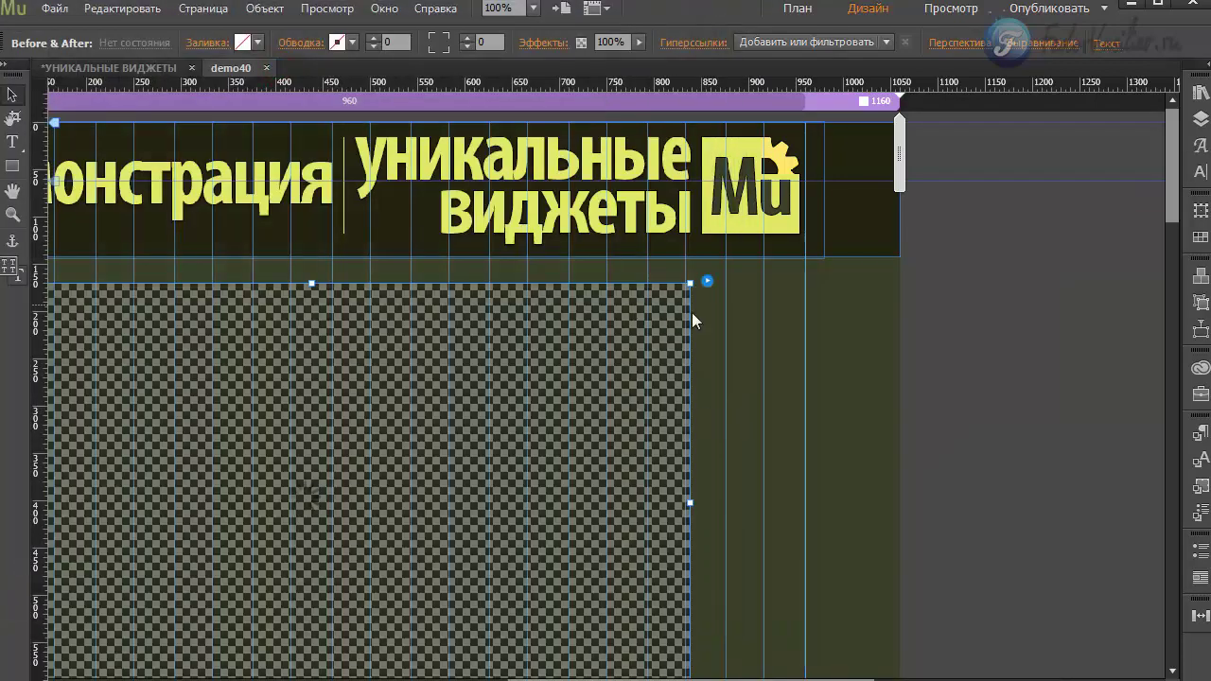
pyautogui.click(708, 282)
pyautogui.click(874, 418)
pyautogui.doubleClick(148, 55)
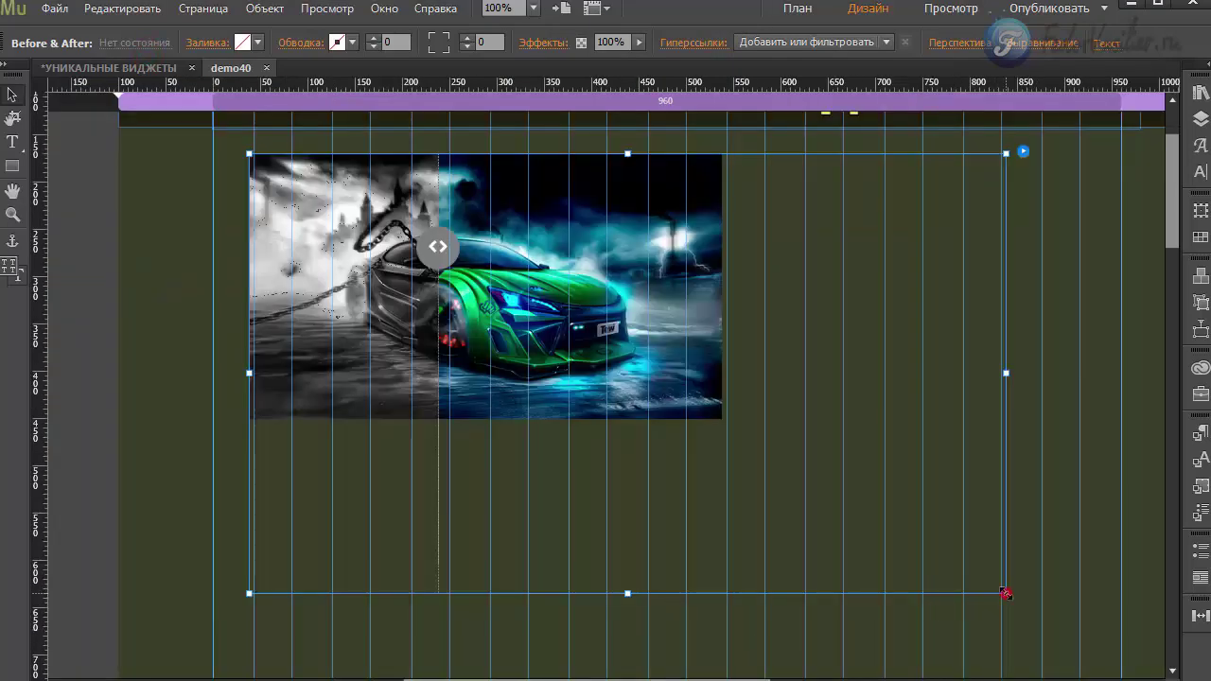
# Step: Shrink the widget's frame to the size of the car image and test the slider in a browser preview of the page
pyautogui.moveTo(1006, 594); pyautogui.dragTo(728, 432)
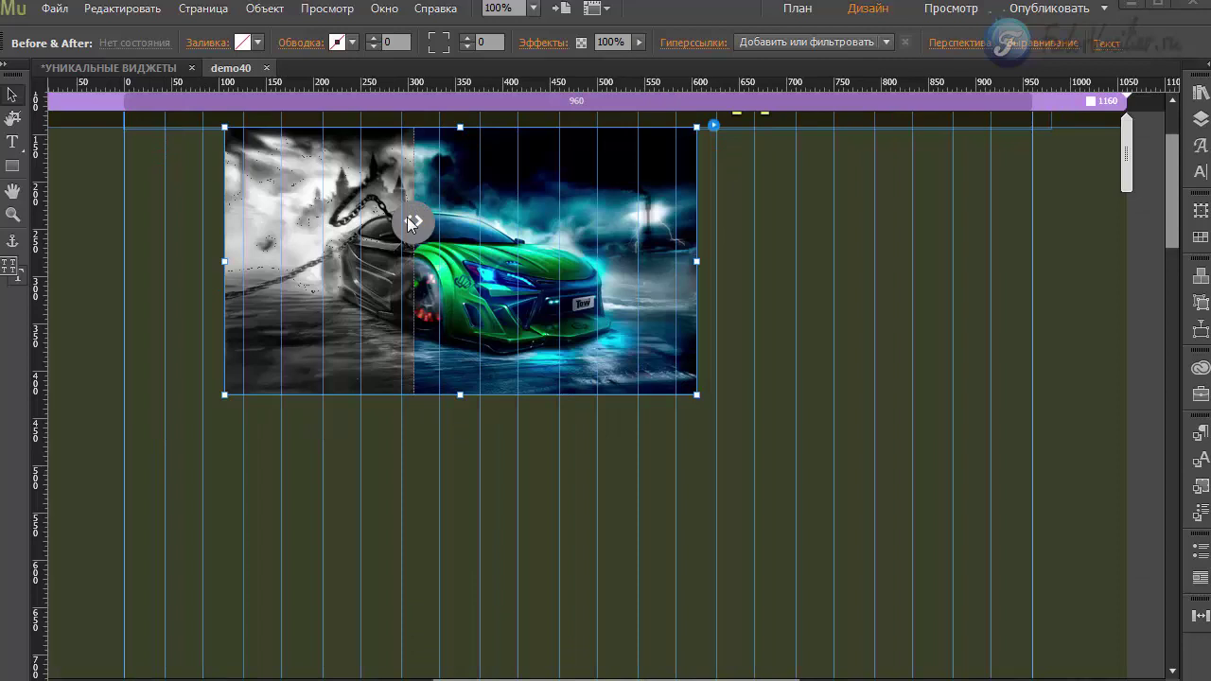
pyautogui.click(49, 7)
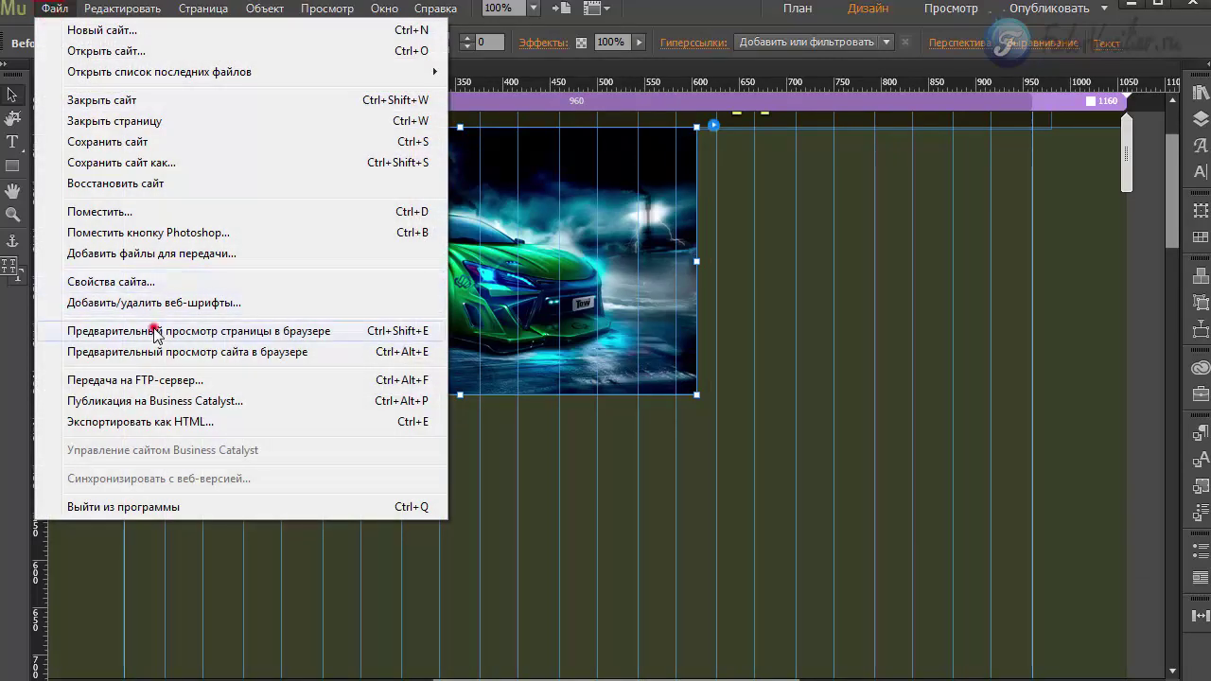
pyautogui.click(156, 331)
pyautogui.moveTo(432, 265)
pyautogui.mouseDown()
pyautogui.moveTo(589, 326)
pyautogui.moveTo(603, 367)
pyautogui.moveTo(367, 361)
pyautogui.moveTo(664, 374)
pyautogui.moveTo(292, 376)
pyautogui.moveTo(686, 349)
pyautogui.mouseUp()
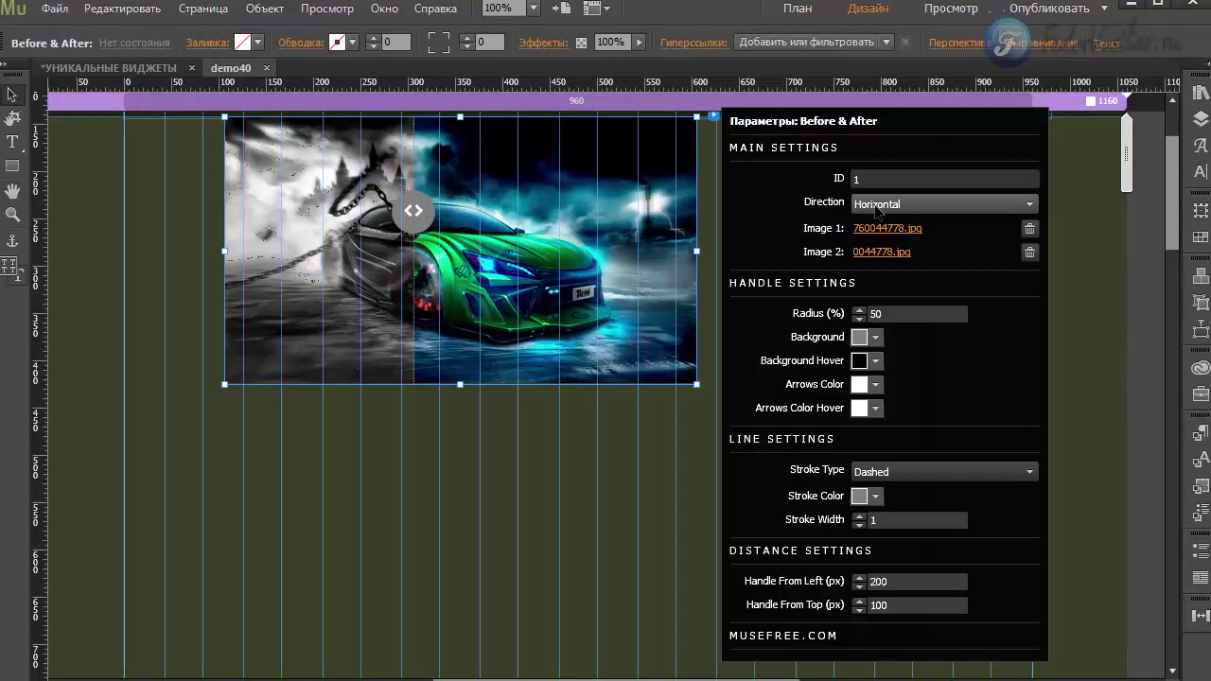
# Step: Set the Before & After widget's direction to Vertical
pyautogui.click(875, 206)
pyautogui.click(870, 246)
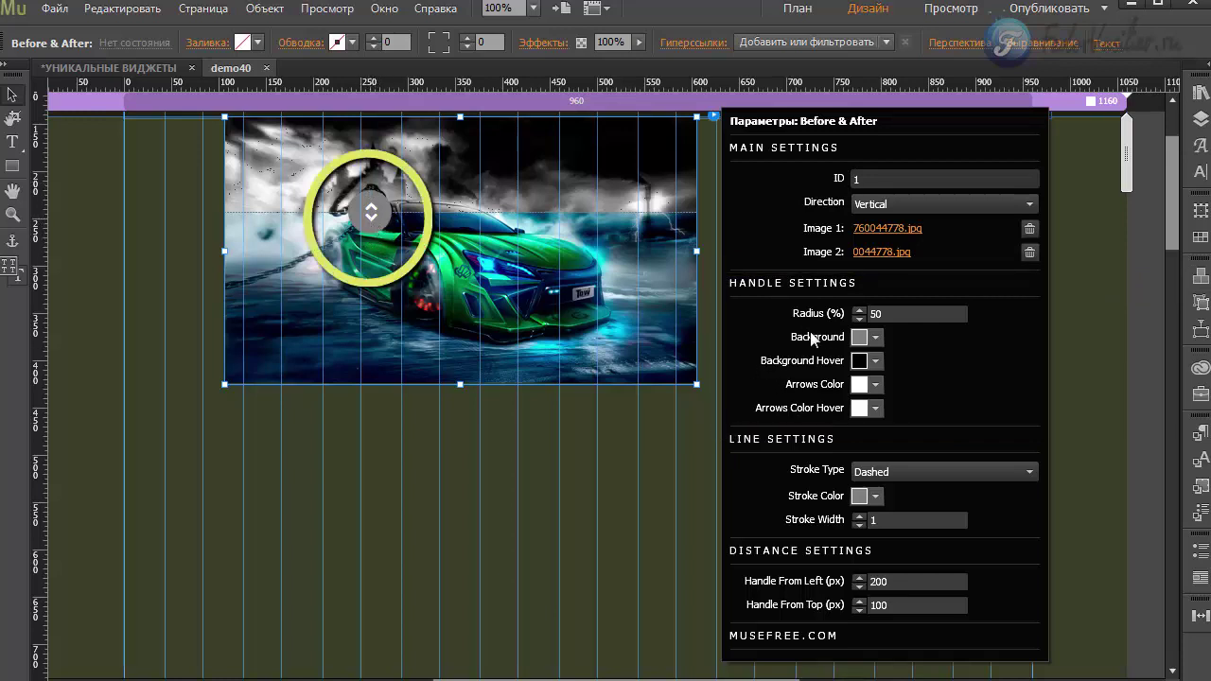
pyautogui.click(908, 313)
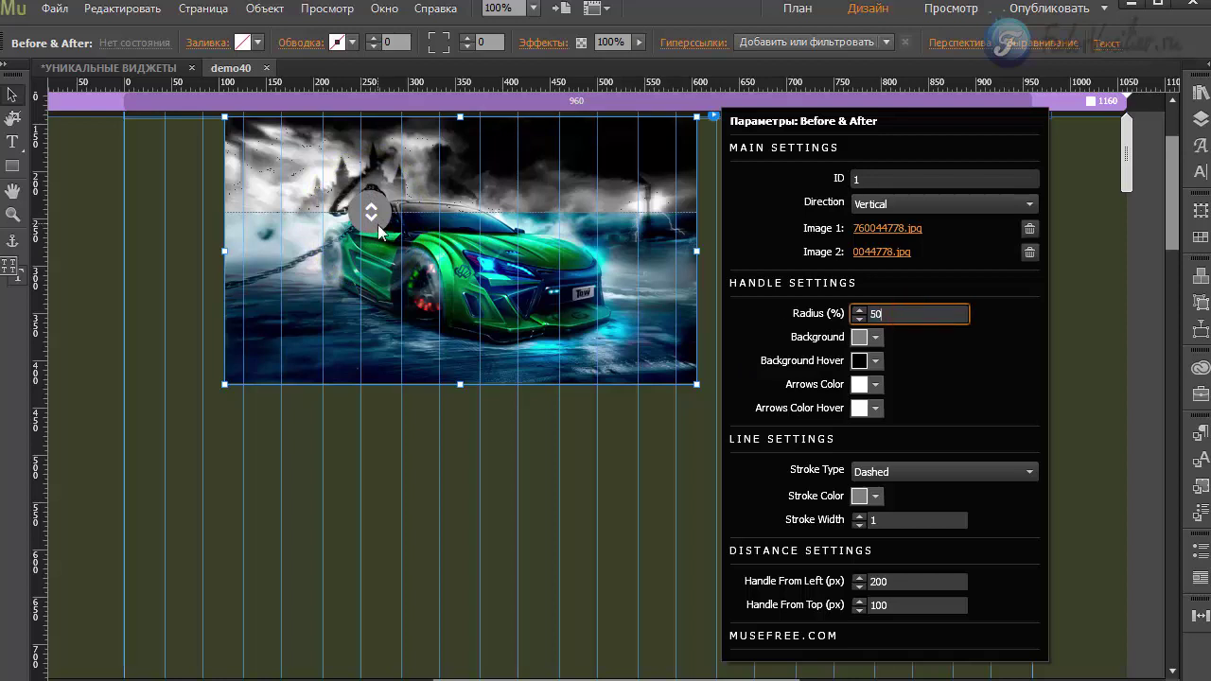
# Step: Set the handle's background colour to E1E15F and its hover background colour to 525224
pyautogui.click(862, 337)
pyautogui.click(949, 397)
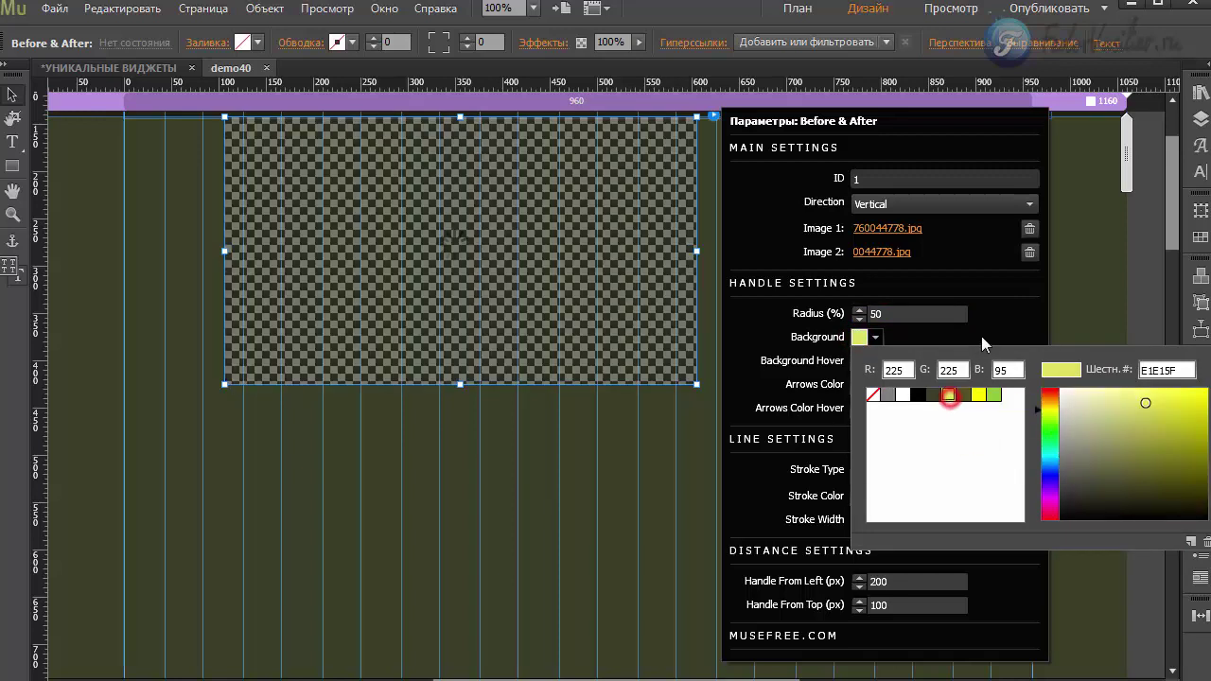
pyautogui.click(984, 328)
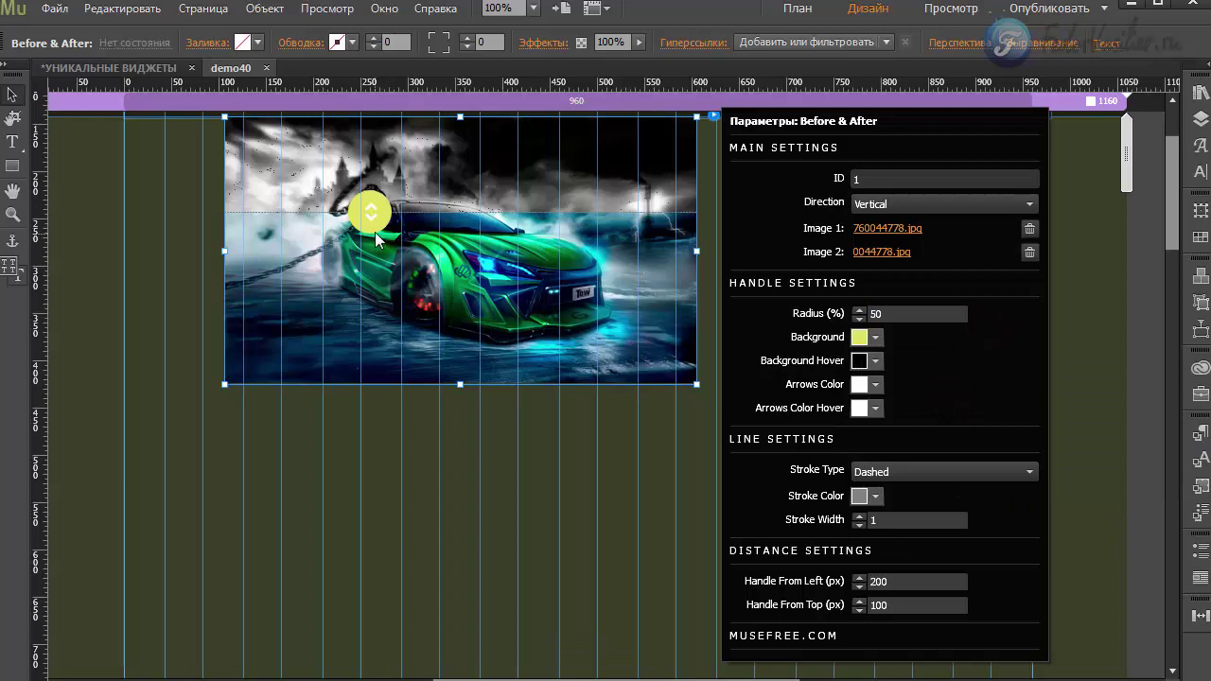
pyautogui.click(858, 361)
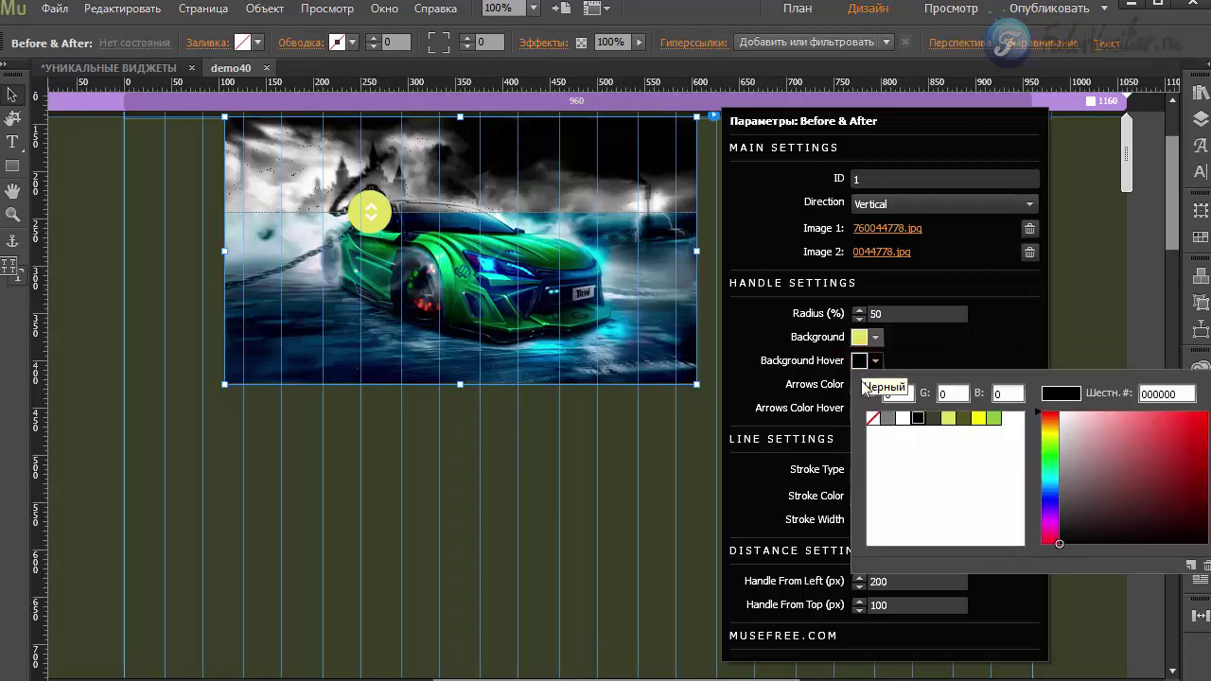
pyautogui.click(963, 417)
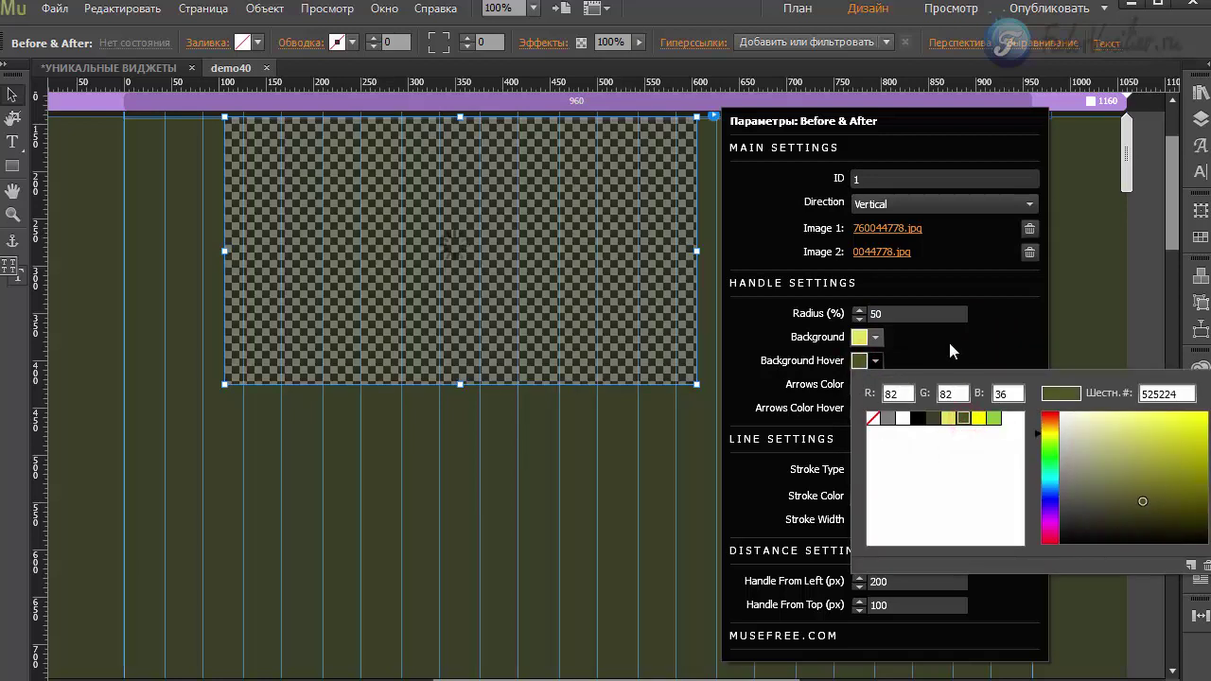
pyautogui.click(950, 345)
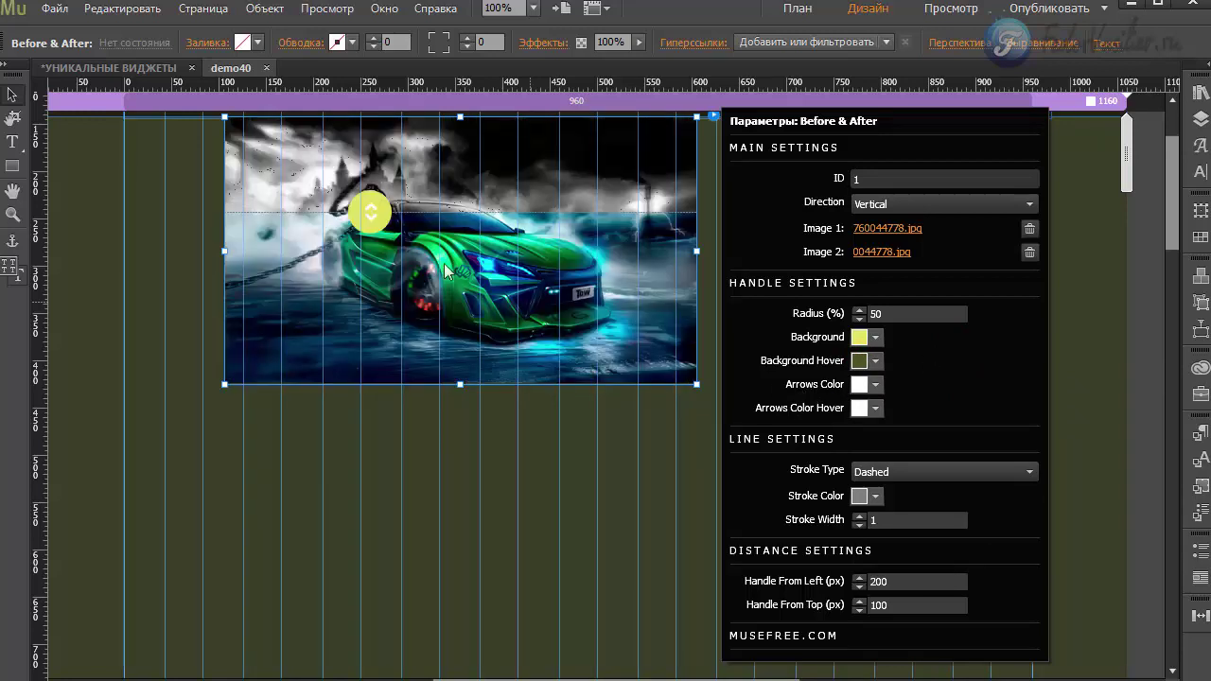
# Step: Set the handle's arrows to the dark olive swatch and their hover colour to E1E15F
pyautogui.click(863, 386)
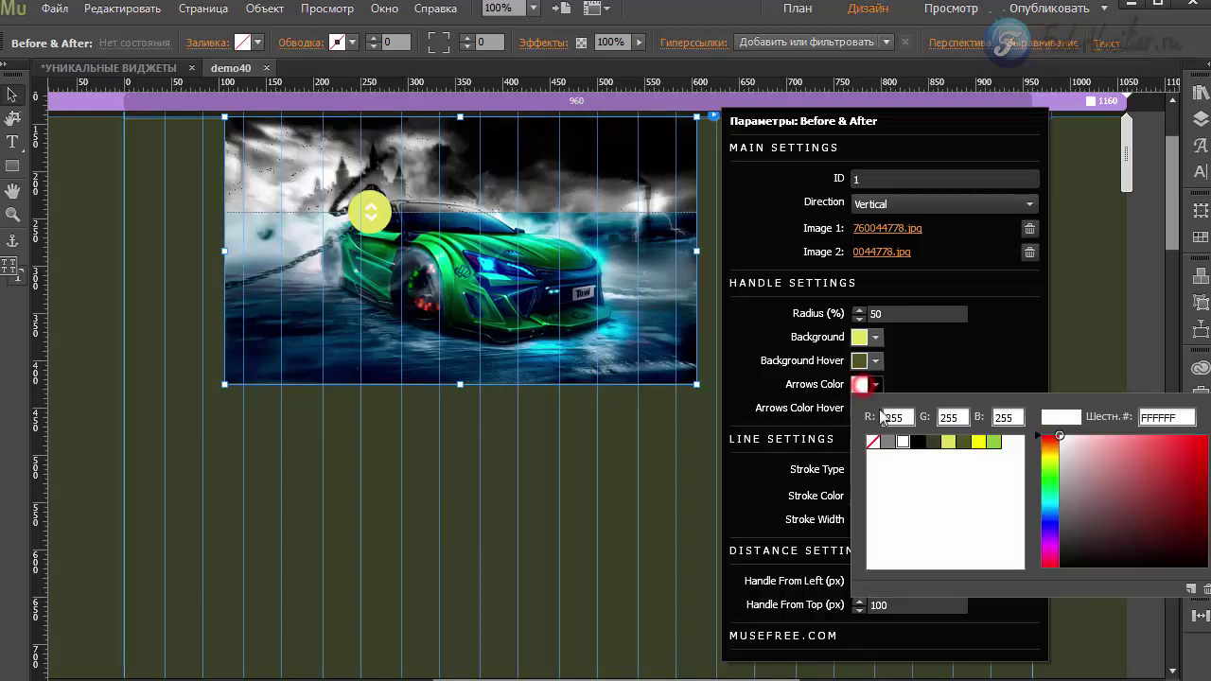
pyautogui.click(935, 441)
pyautogui.click(937, 361)
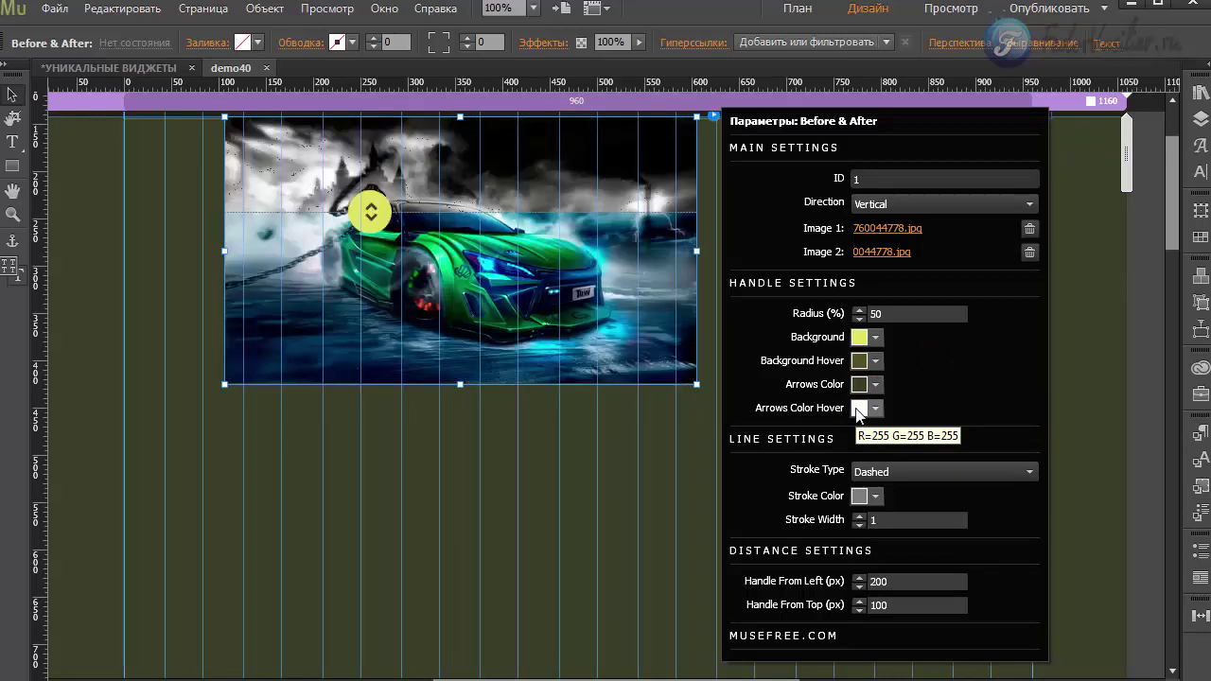
pyautogui.click(859, 409)
pyautogui.click(947, 465)
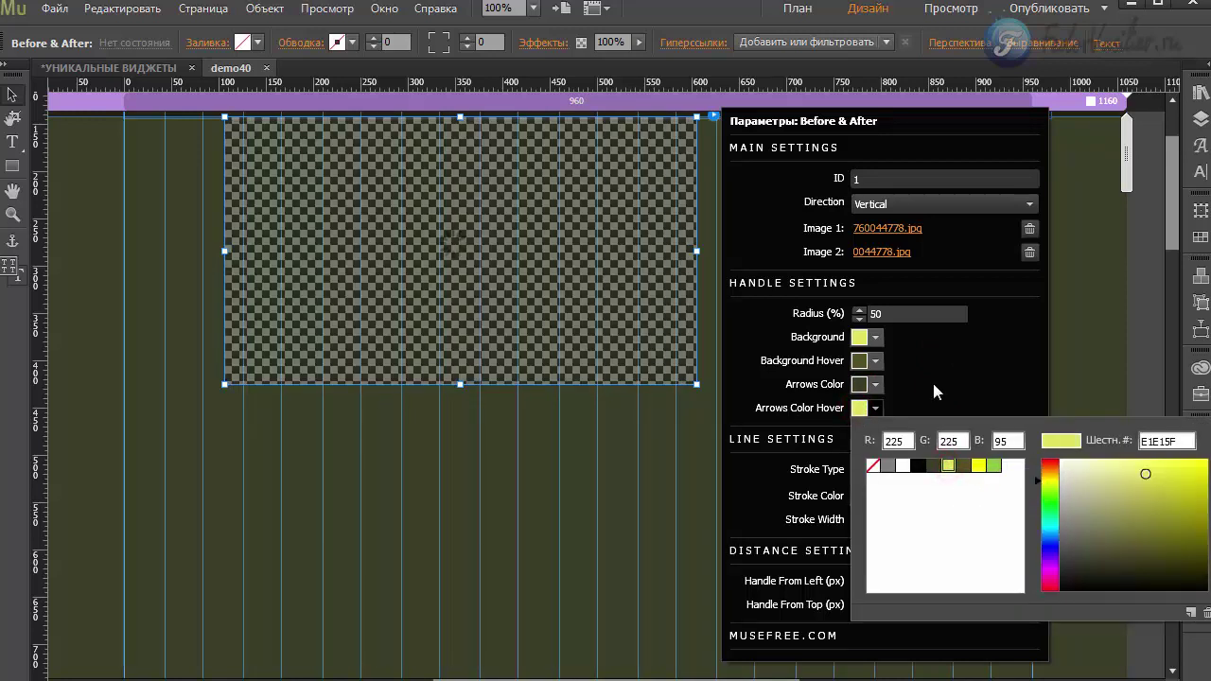
pyautogui.click(932, 383)
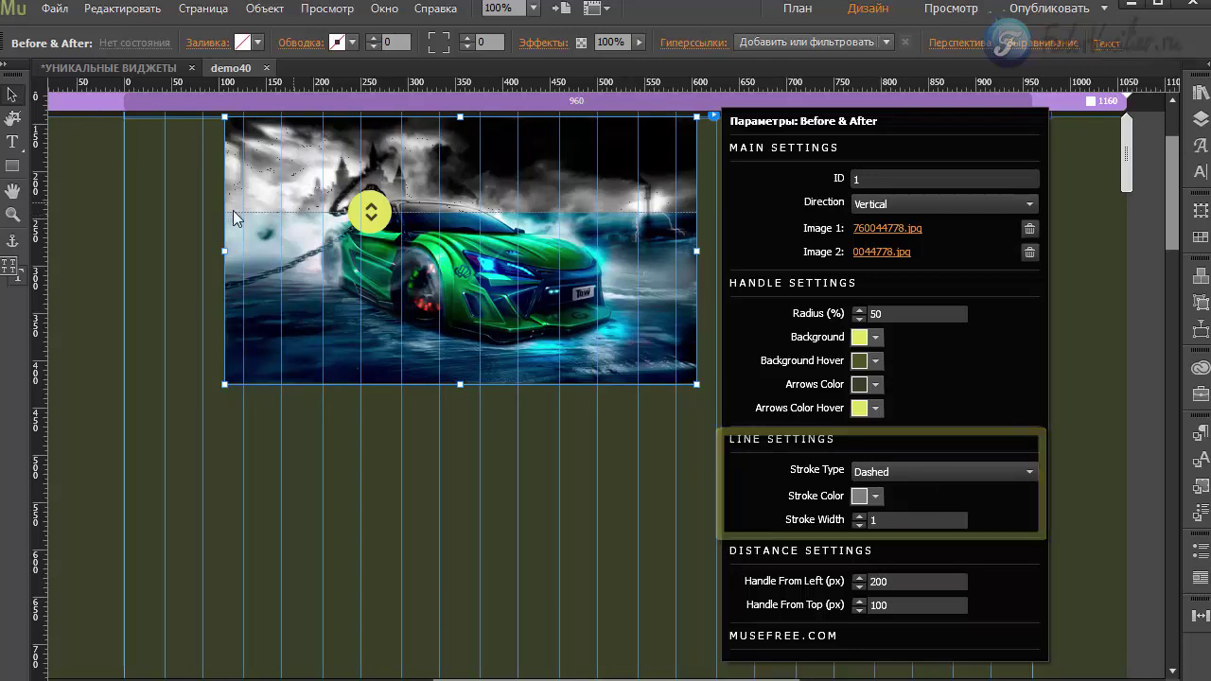
# Step: Style the widget's dividing line as a Solid stroke in colour E1E15F with a width of 2
pyautogui.click(885, 471)
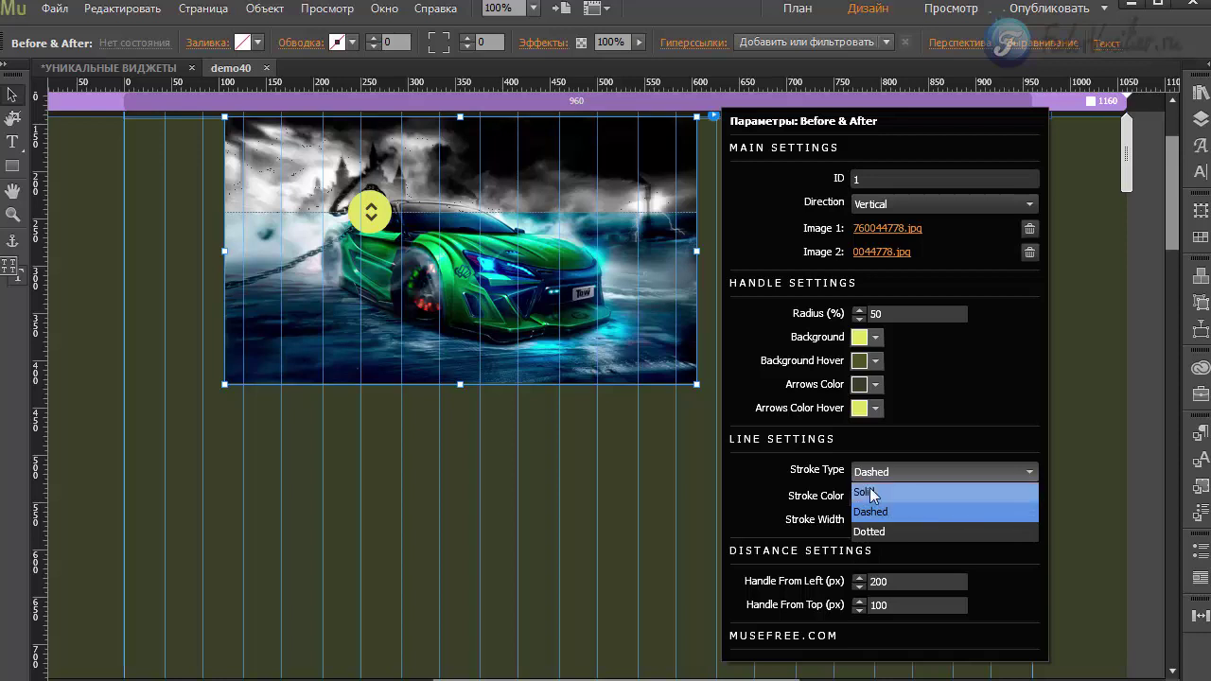
pyautogui.click(867, 493)
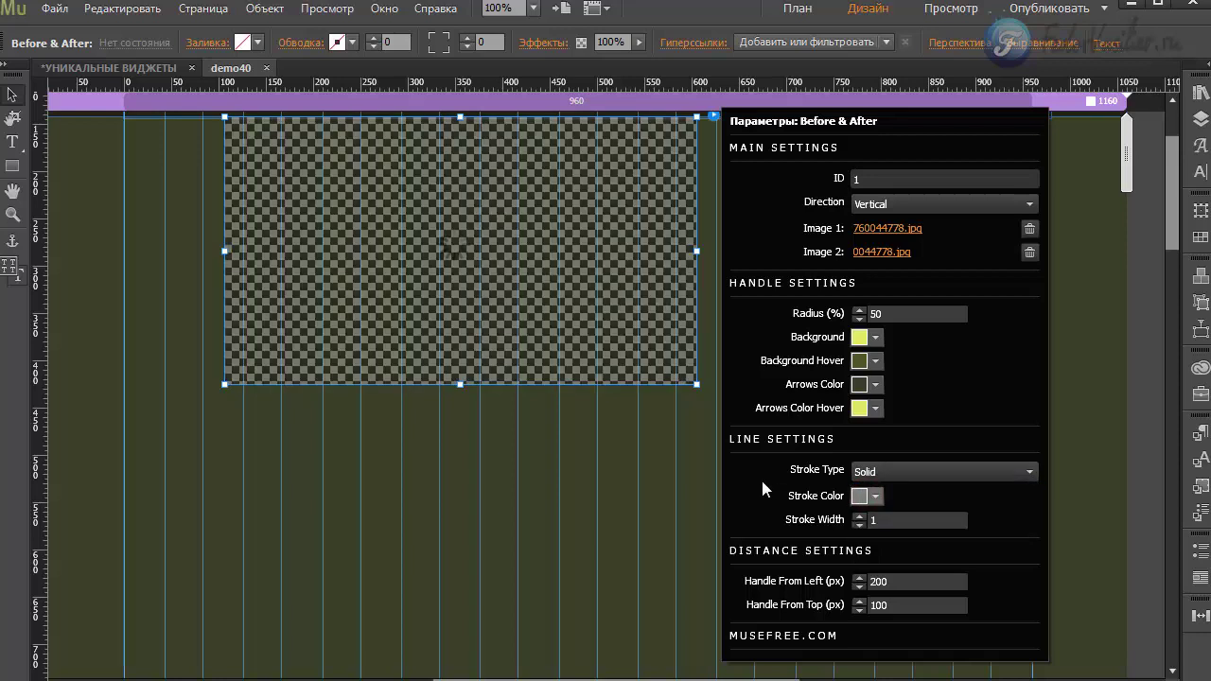
pyautogui.click(860, 496)
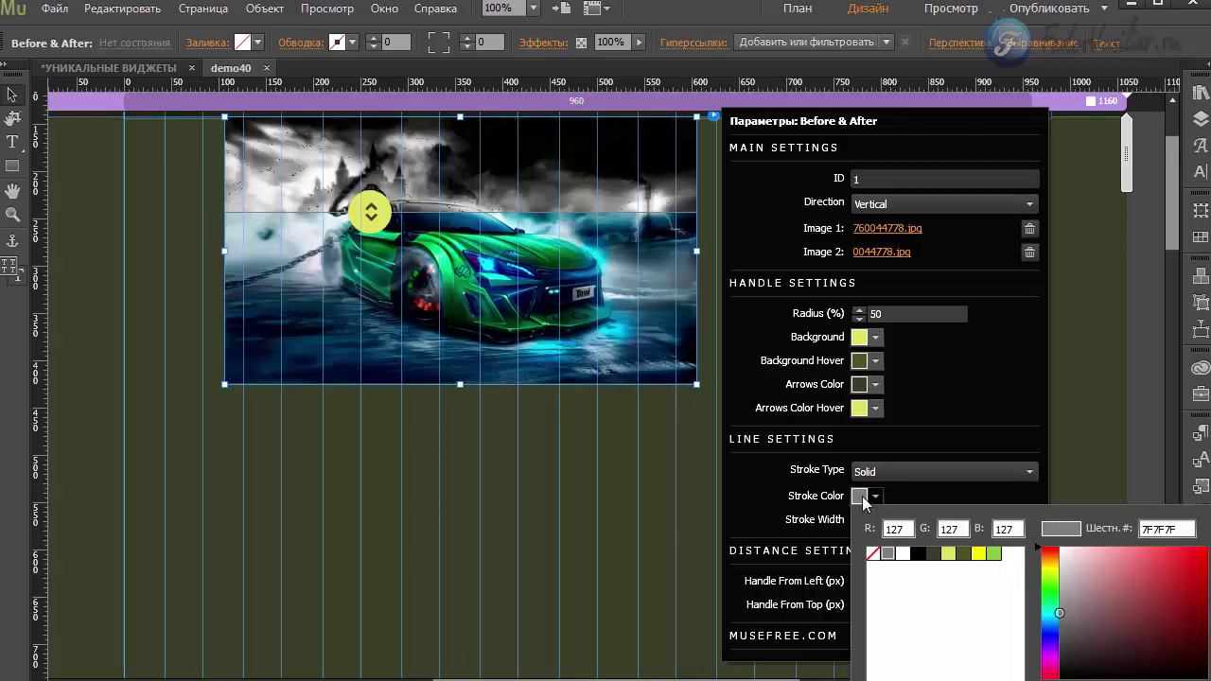
pyautogui.click(948, 553)
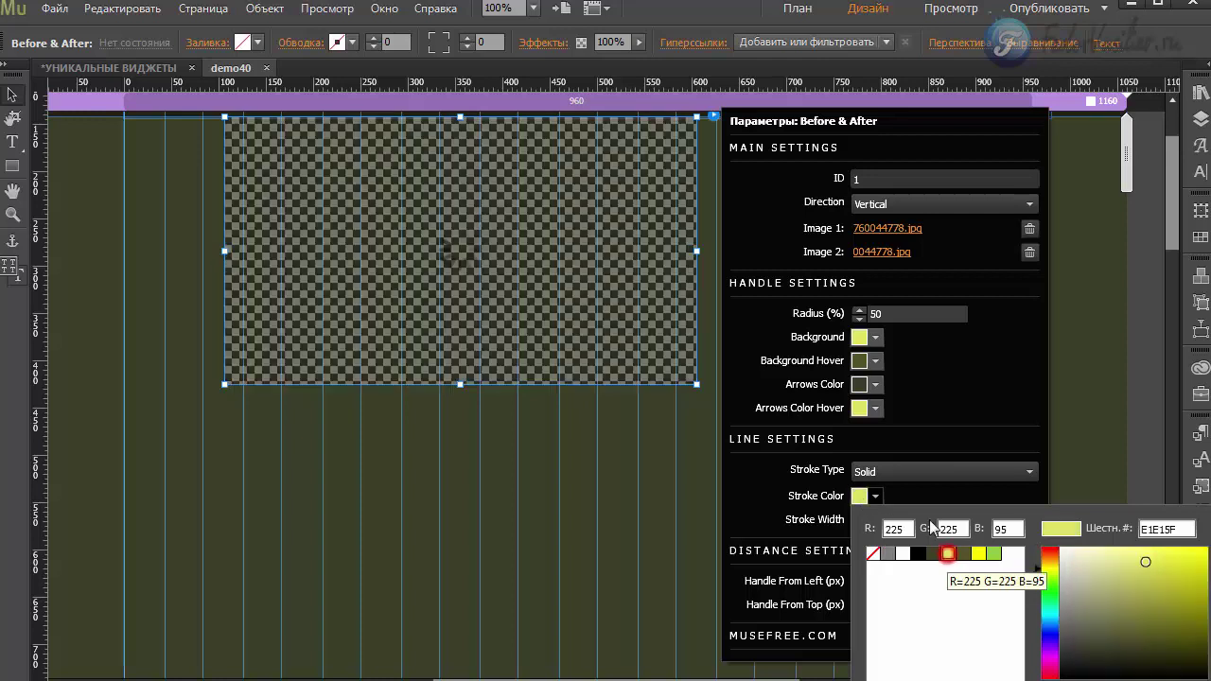
pyautogui.click(919, 492)
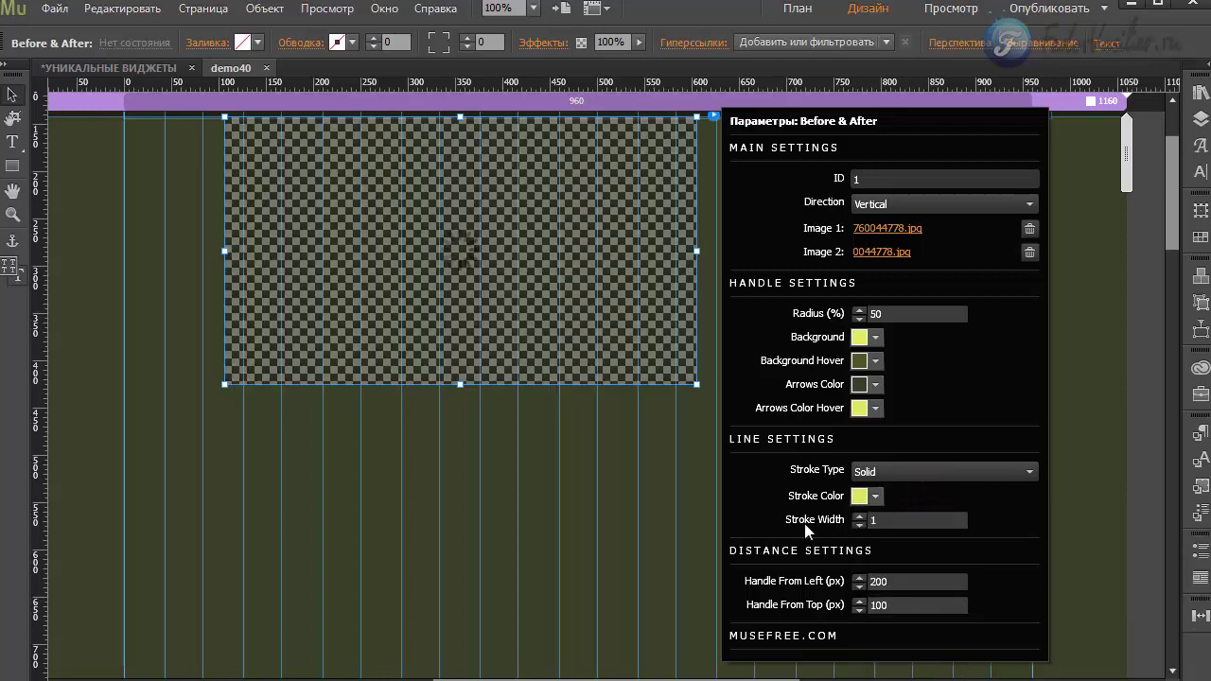
pyautogui.click(858, 516)
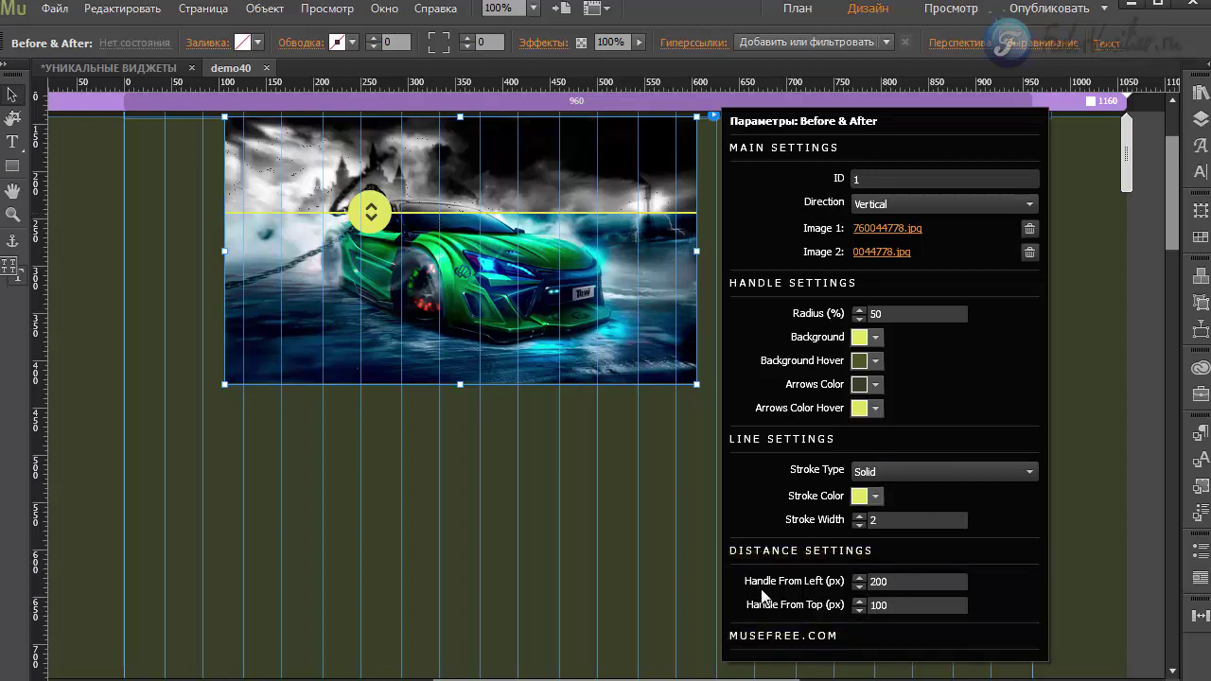
# Step: Set the handle's distance from the left to 500 px
pyautogui.click(902, 581)
pyautogui.doubleClick(902, 580)
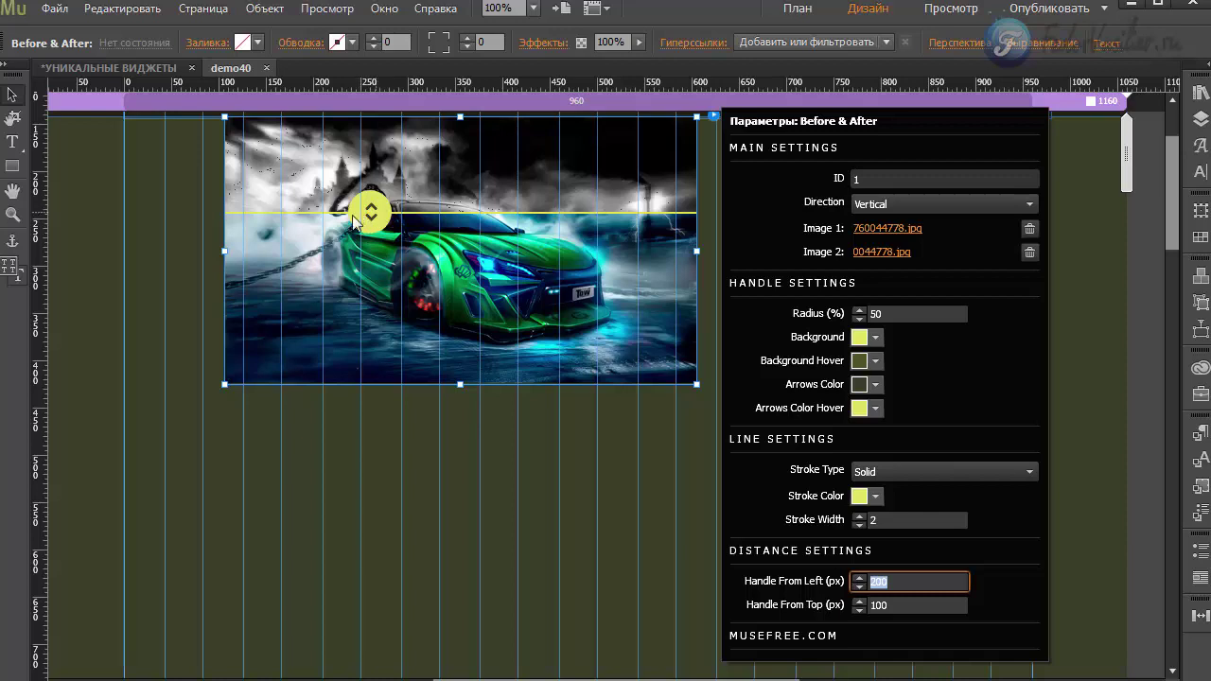
pyautogui.click(859, 586)
pyautogui.click(859, 585)
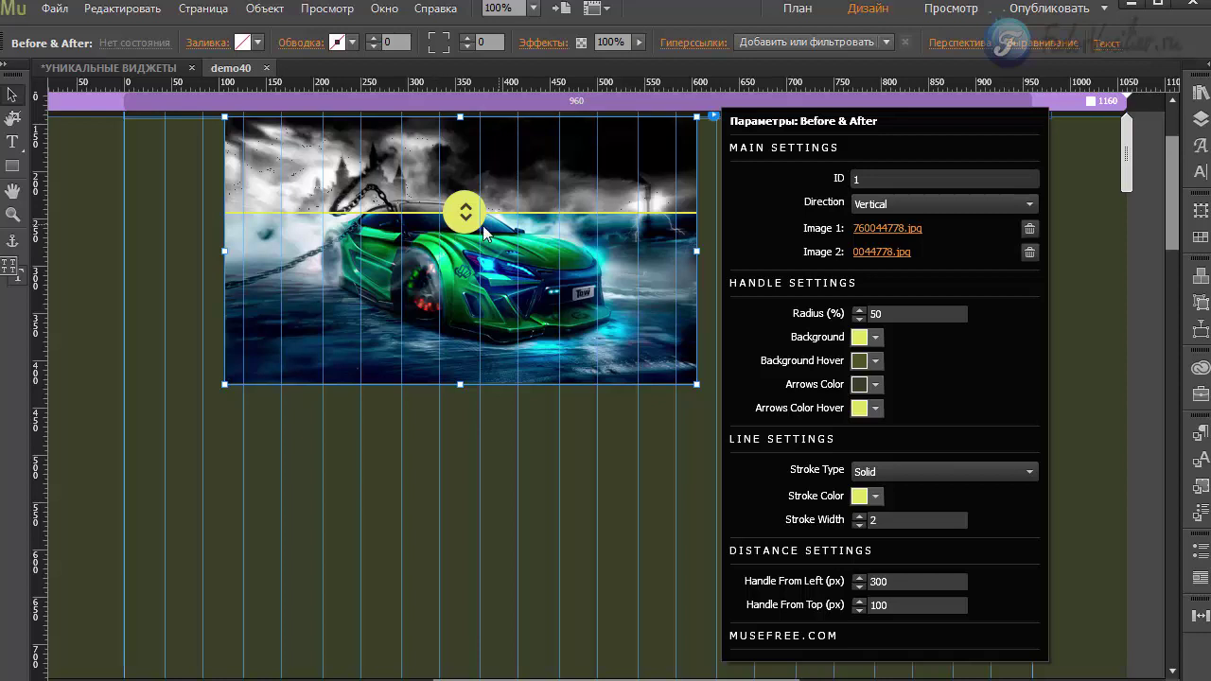
pyautogui.click(876, 580)
pyautogui.press('Return')
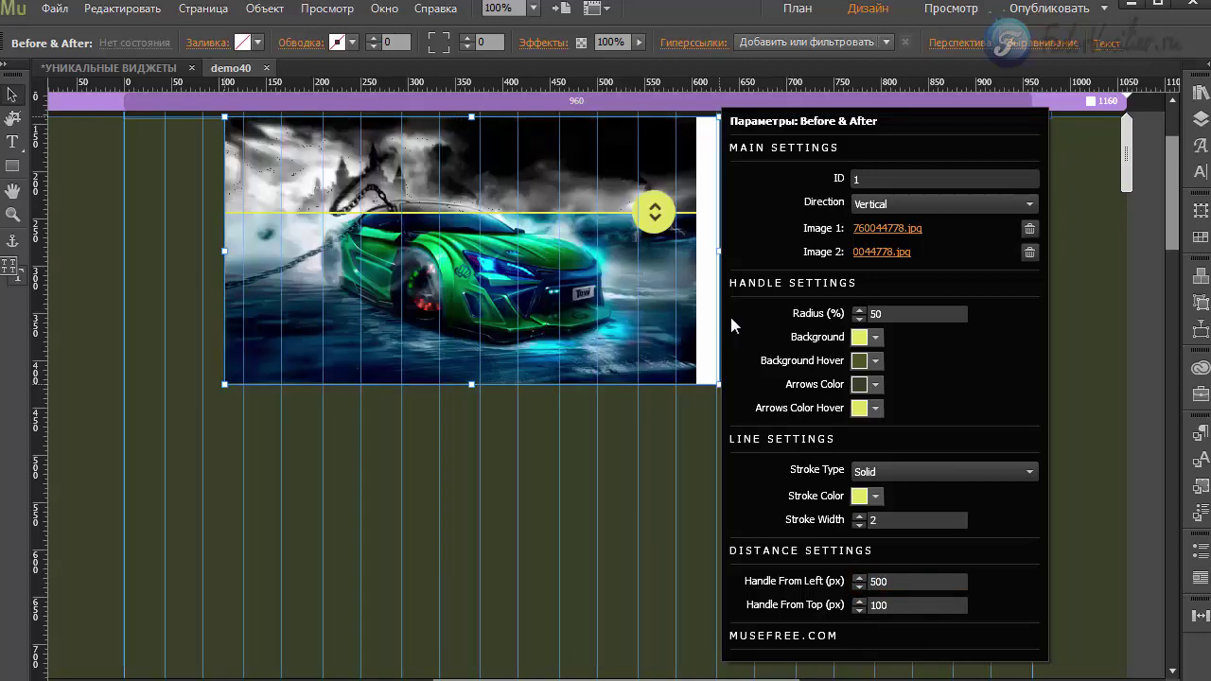
# Step: Set the Before & After handle's distance to 200 px from the left and 300 px from the top
pyautogui.click(629, 289)
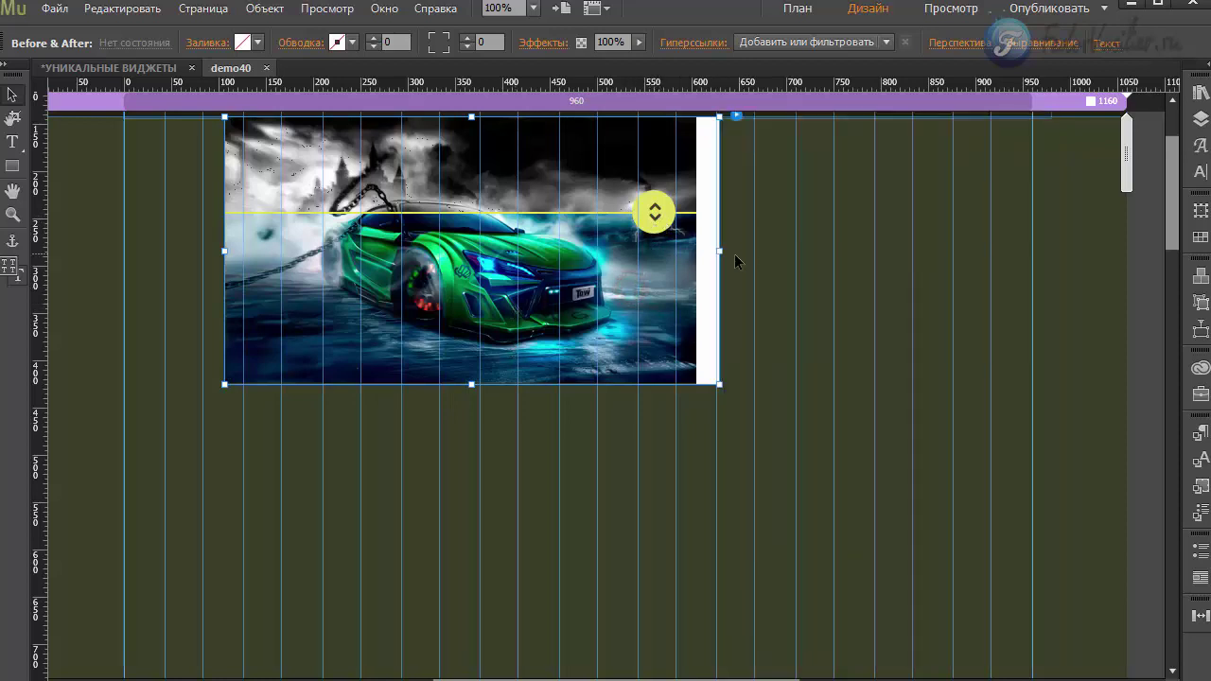
pyautogui.click(740, 113)
pyautogui.write('200')
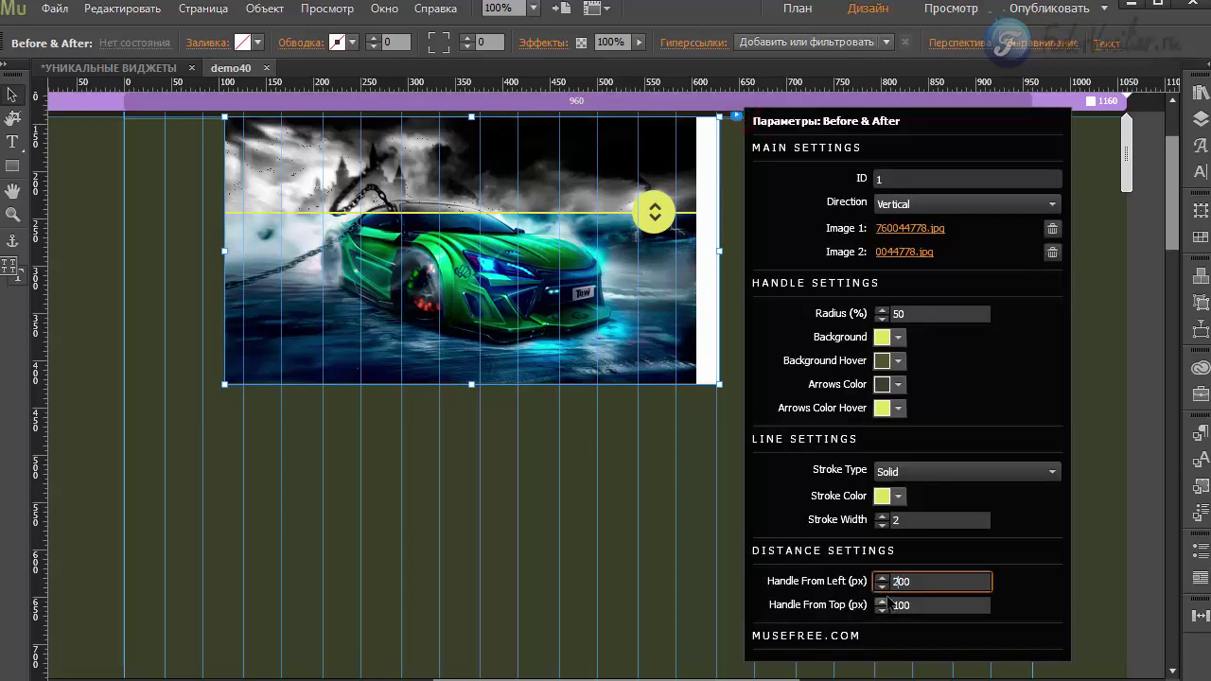
pyautogui.click(901, 605)
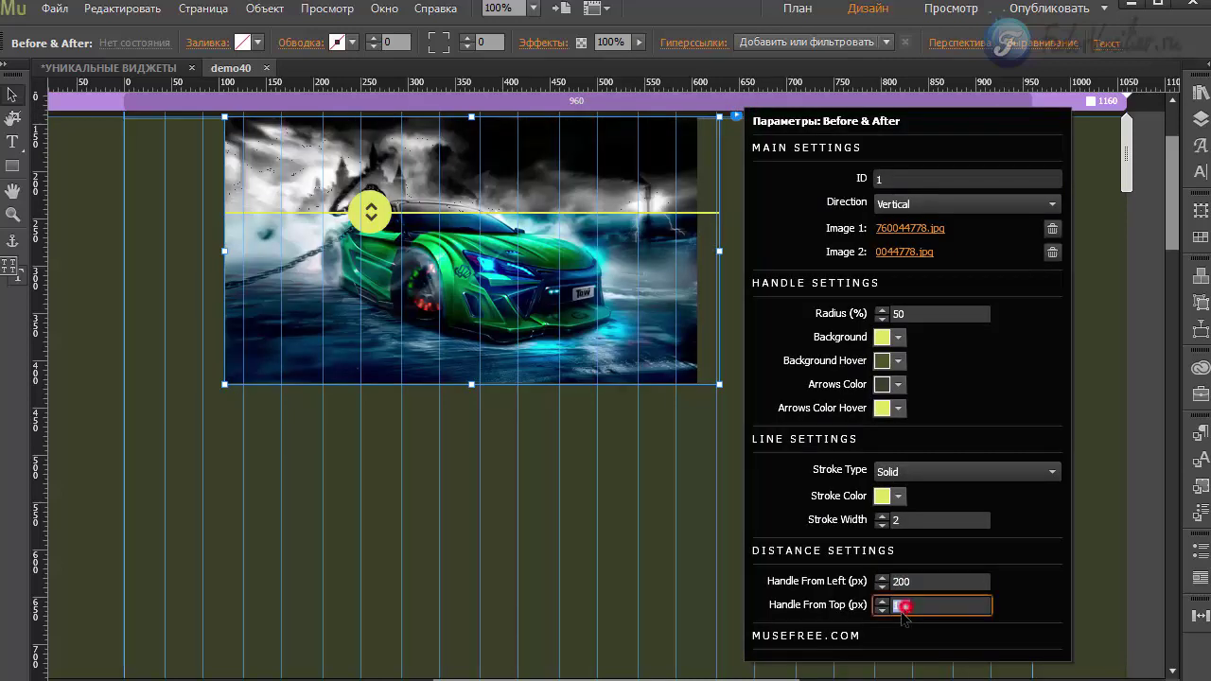
pyautogui.moveTo(900, 615); pyautogui.dragTo(895, 606)
pyautogui.press('Return')
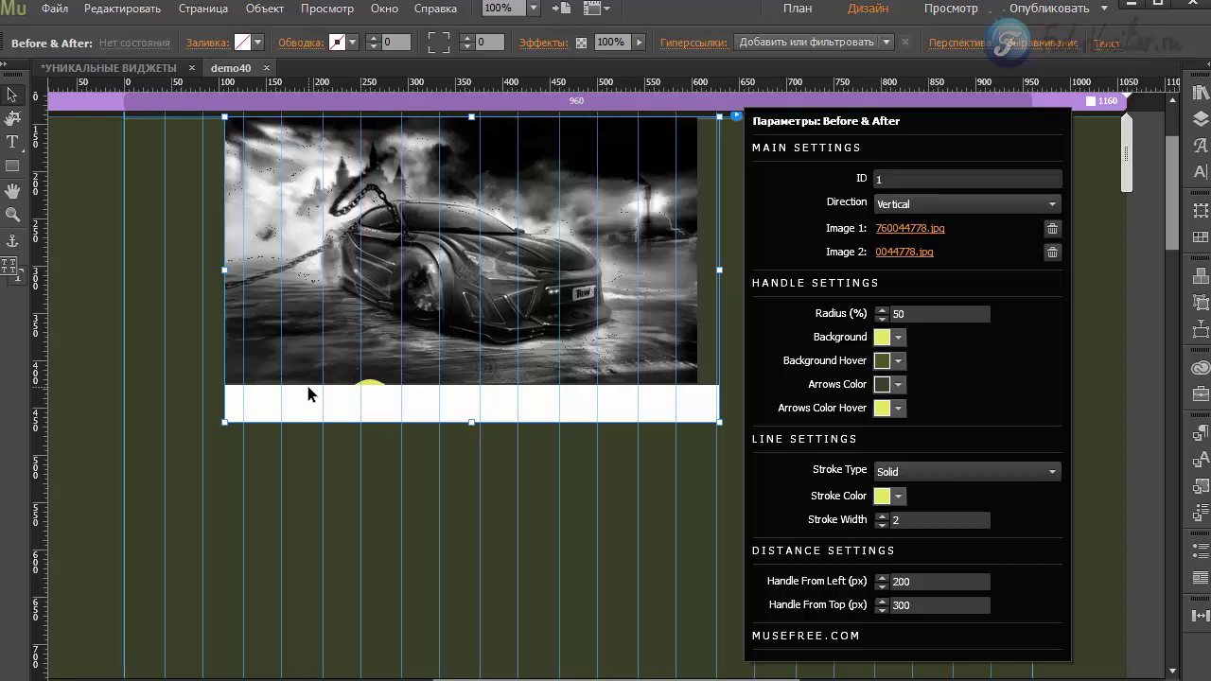
# Step: Set the handle's distance from the top to 200 px
pyautogui.moveTo(904, 605); pyautogui.dragTo(885, 610)
pyautogui.write('2')
pyautogui.press('Return')
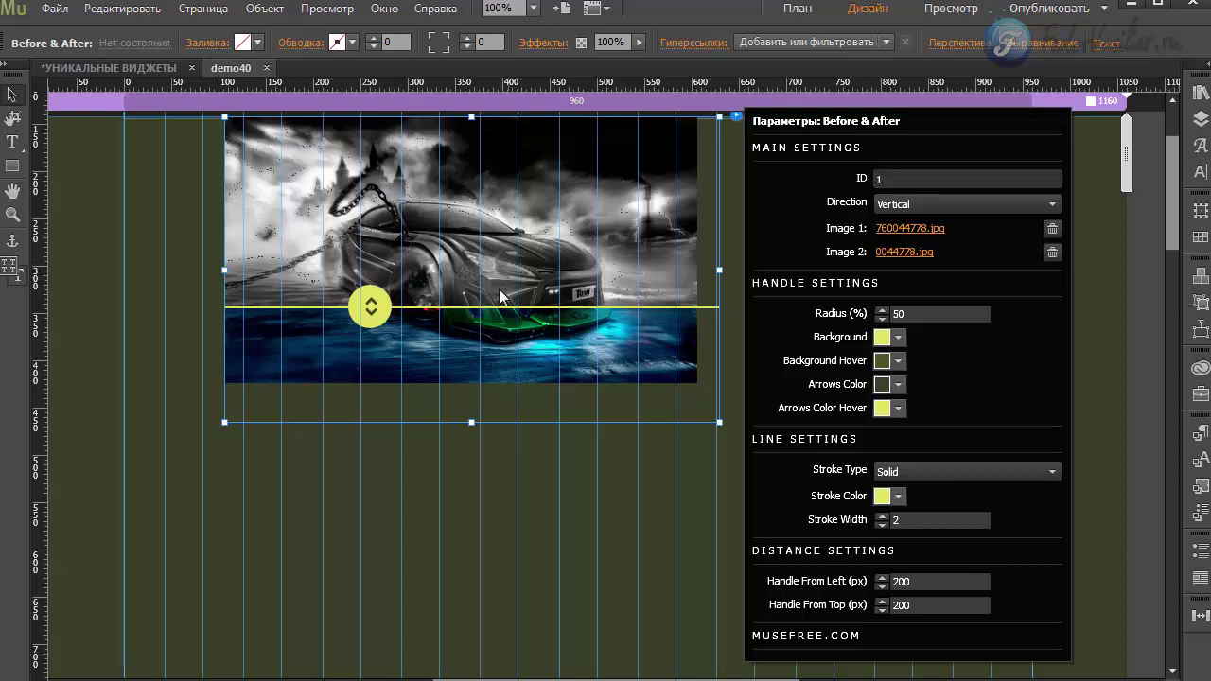
# Step: Preview the demo40 page in the browser and test sliding the vertical comparison handle upward over the car image
pyautogui.click(583, 492)
pyautogui.hotkey('ctrl', 'shift', 'e')
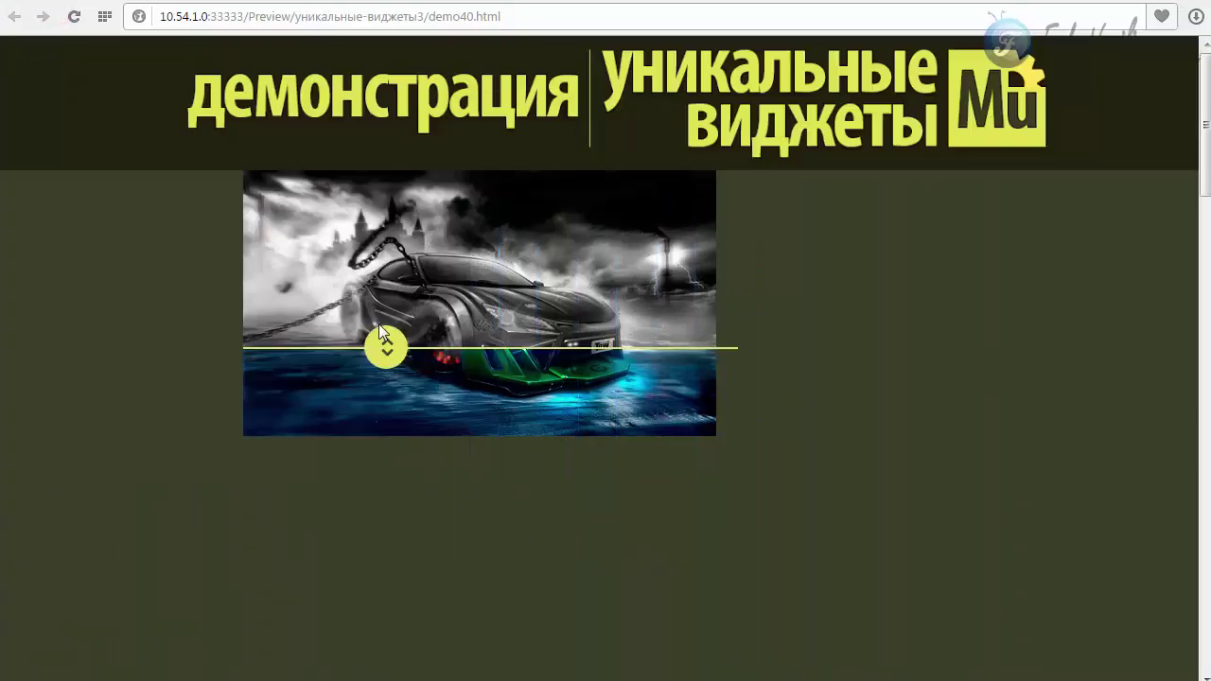
pyautogui.moveTo(381, 364); pyautogui.dragTo(341, 162)
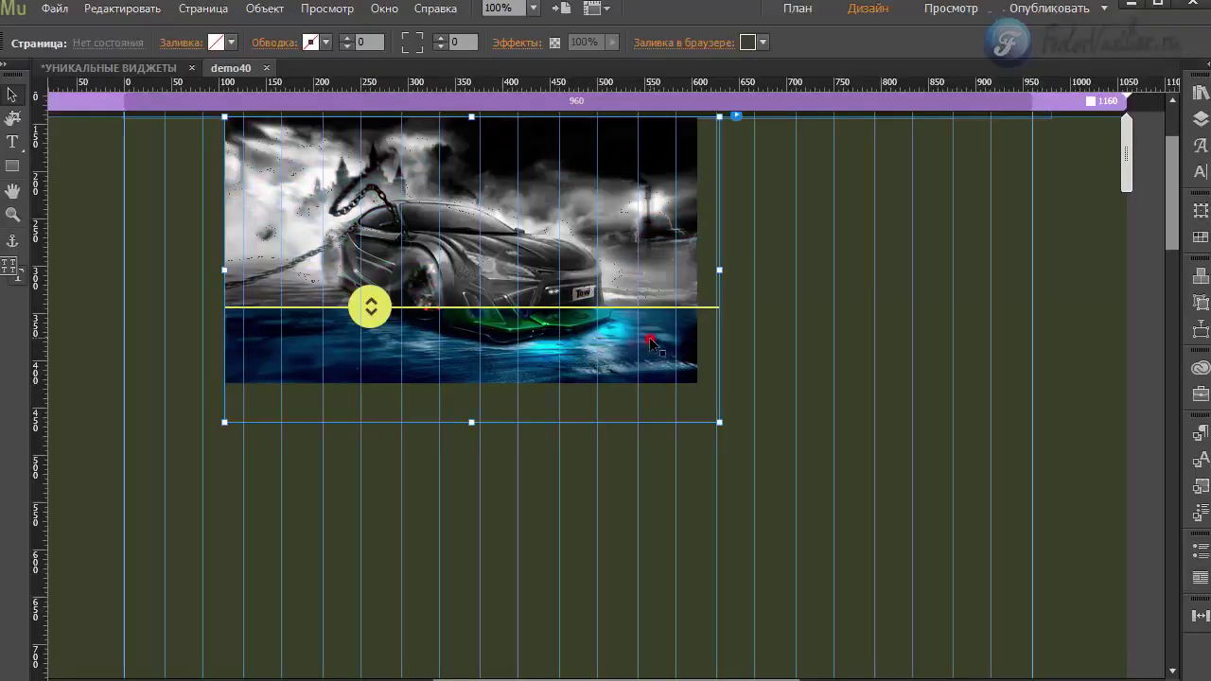
# Step: Set the handle's distance from the left to 100 px and narrow the widget from its right edge to fit the car image
pyautogui.click(652, 343)
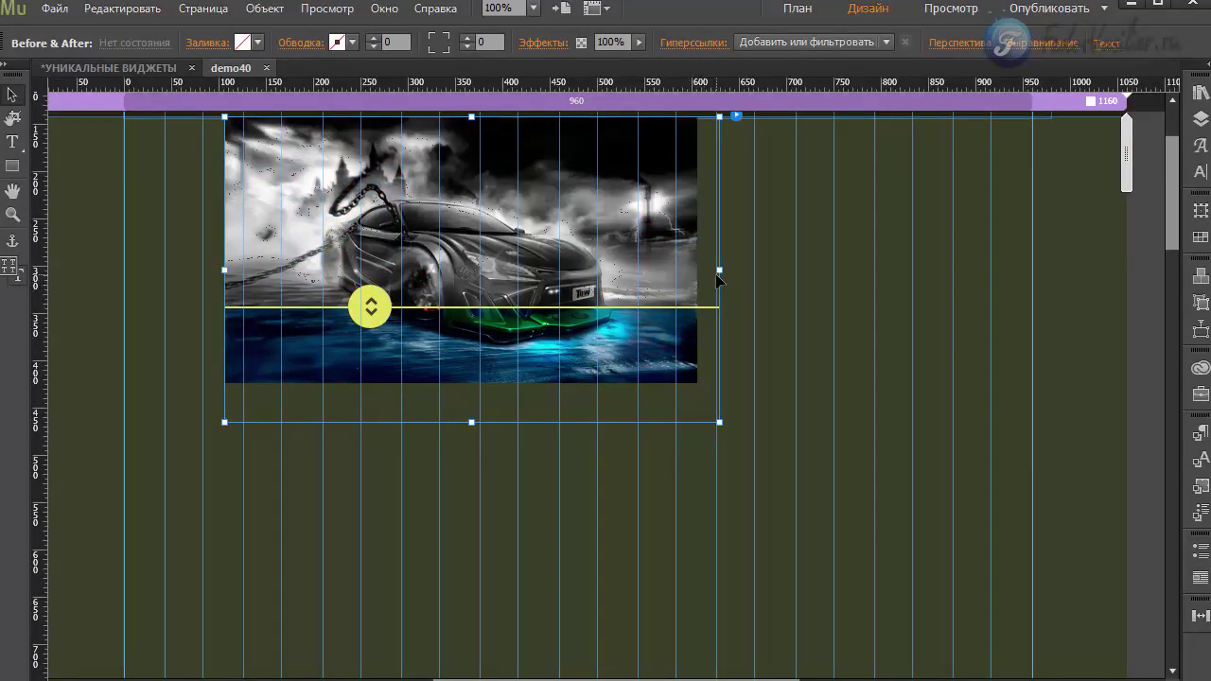
pyautogui.click(736, 116)
pyautogui.click(900, 581)
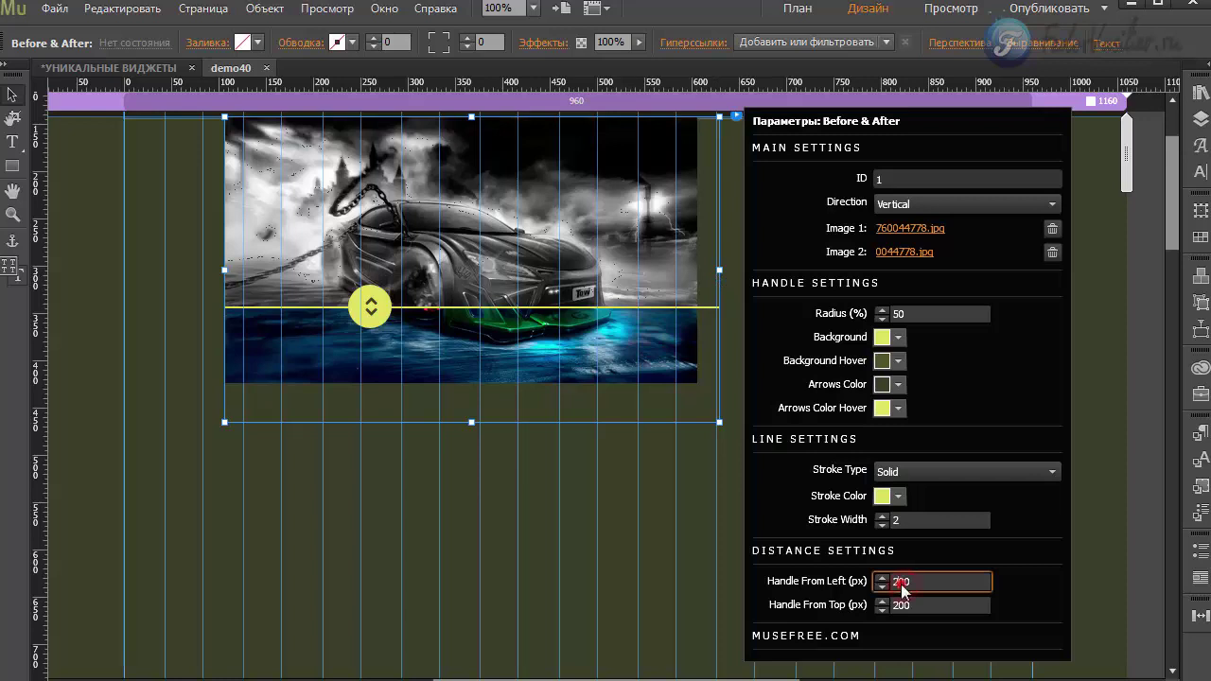
pyautogui.moveTo(900, 581); pyautogui.dragTo(894, 586)
pyautogui.click(459, 261)
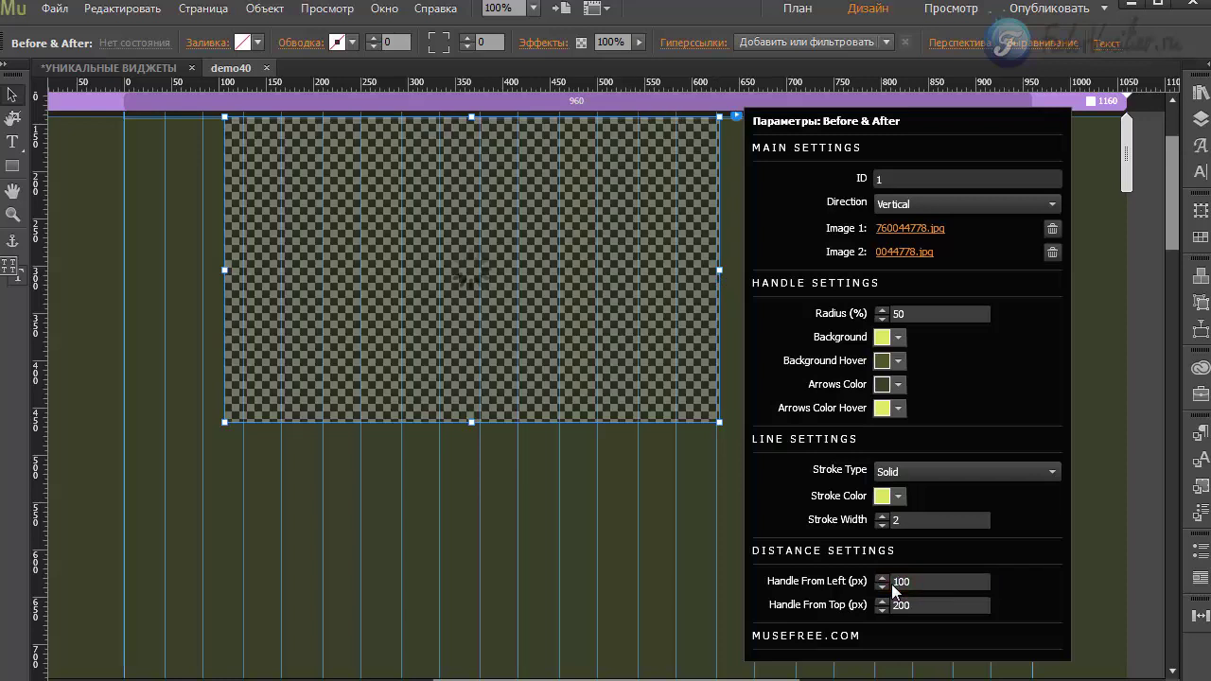
pyautogui.moveTo(718, 270); pyautogui.dragTo(700, 271)
# Step: Preview the page in the browser again and slide the comparison handle around the image to check the narrowed widget
pyautogui.click(54, 7)
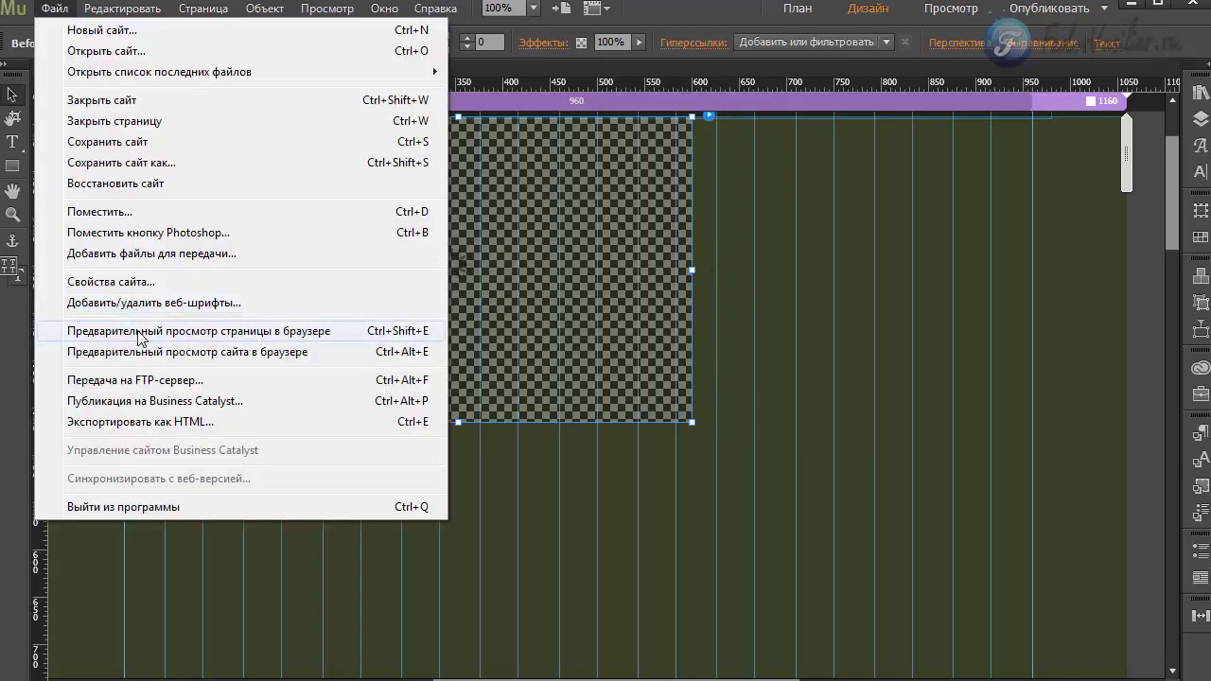
pyautogui.click(135, 327)
pyautogui.moveTo(298, 378); pyautogui.dragTo(640, 473)
pyautogui.click(618, 199)
pyautogui.moveTo(617, 199); pyautogui.dragTo(619, 438)
pyautogui.click(610, 198)
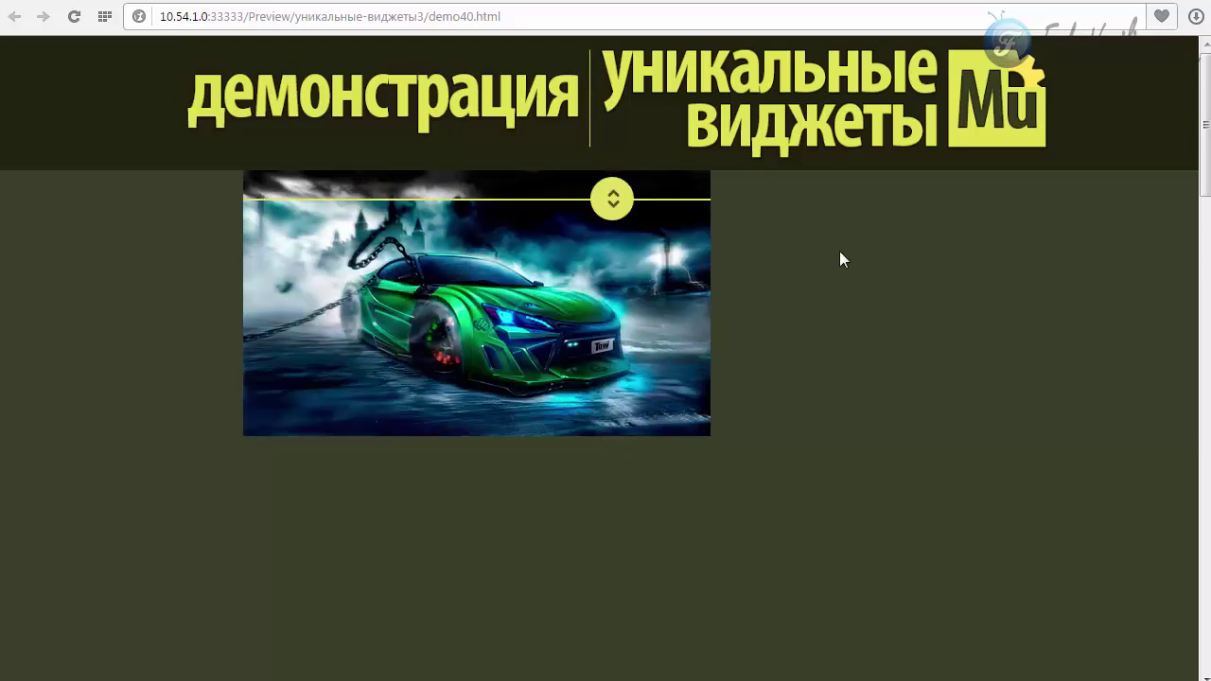